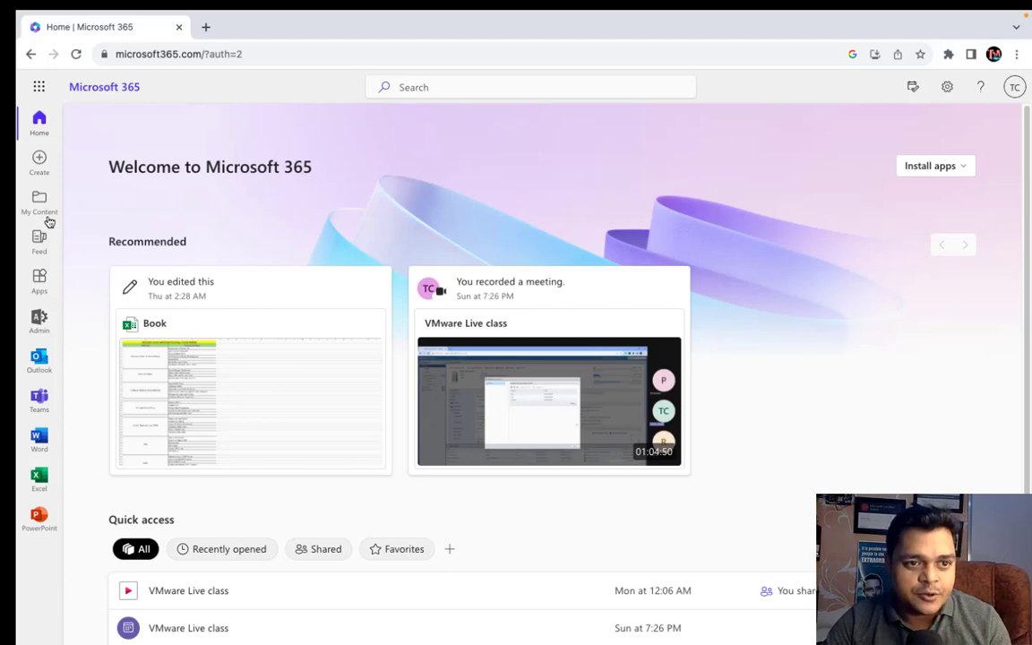
# - Enter the admin center, postponing authenticator setup, declining to stay signed in, and showing all sections
pyautogui.click(40, 321)
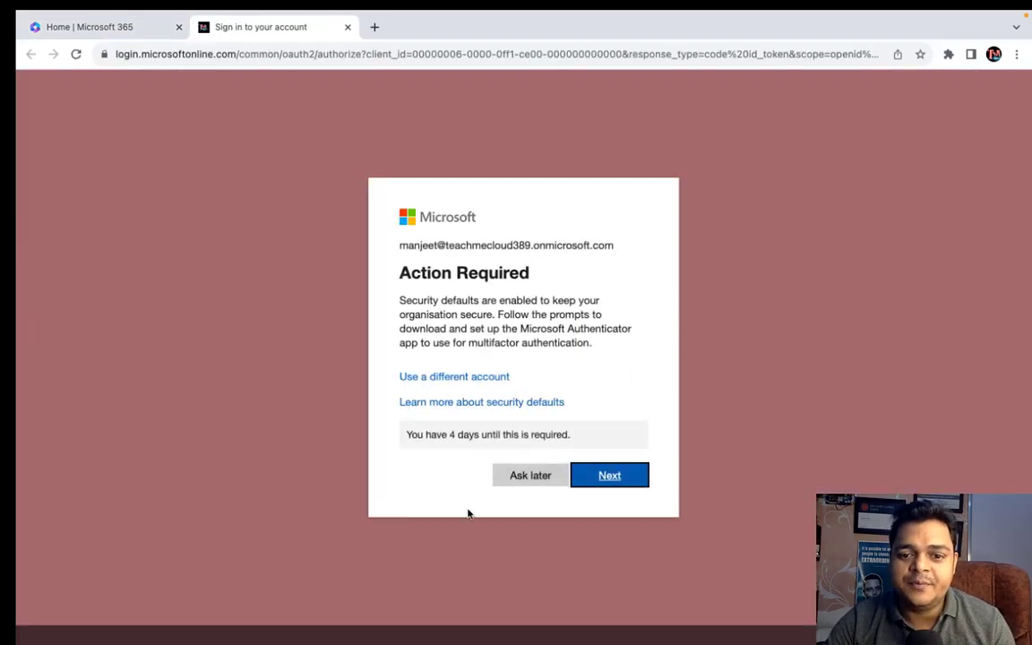
pyautogui.click(529, 481)
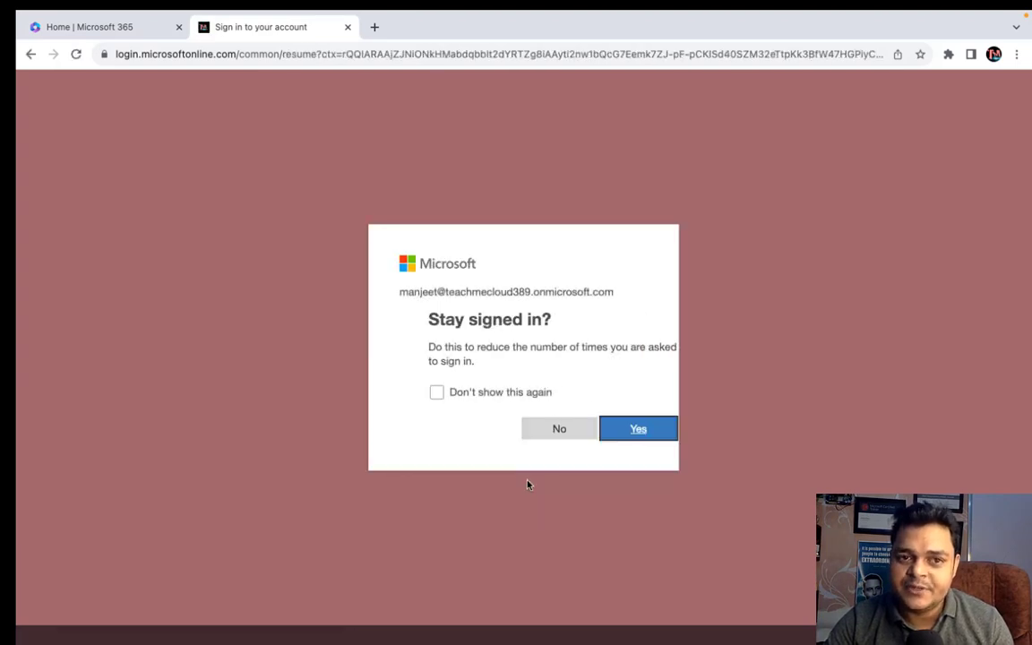
pyautogui.click(530, 431)
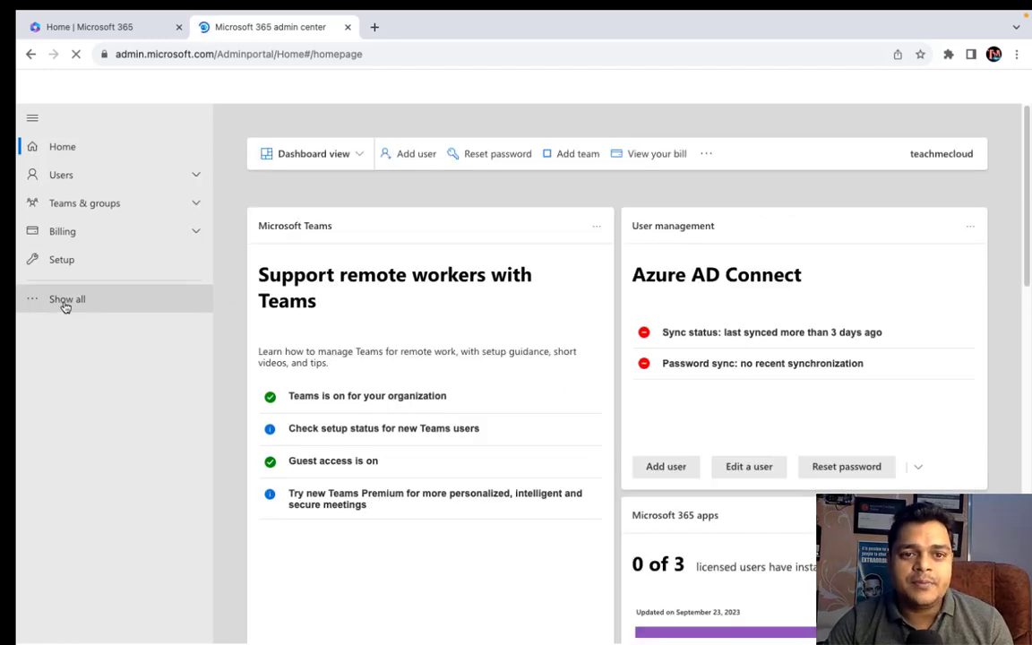
pyautogui.click(68, 305)
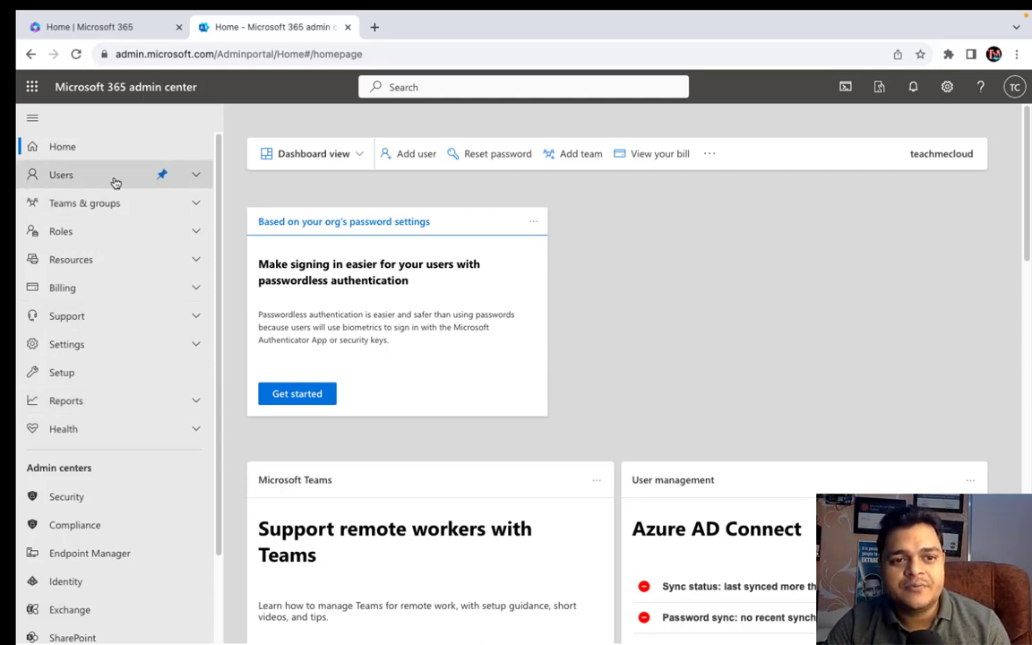
# - Go to Users > Active users and start the Add a user wizard
pyautogui.click(196, 177)
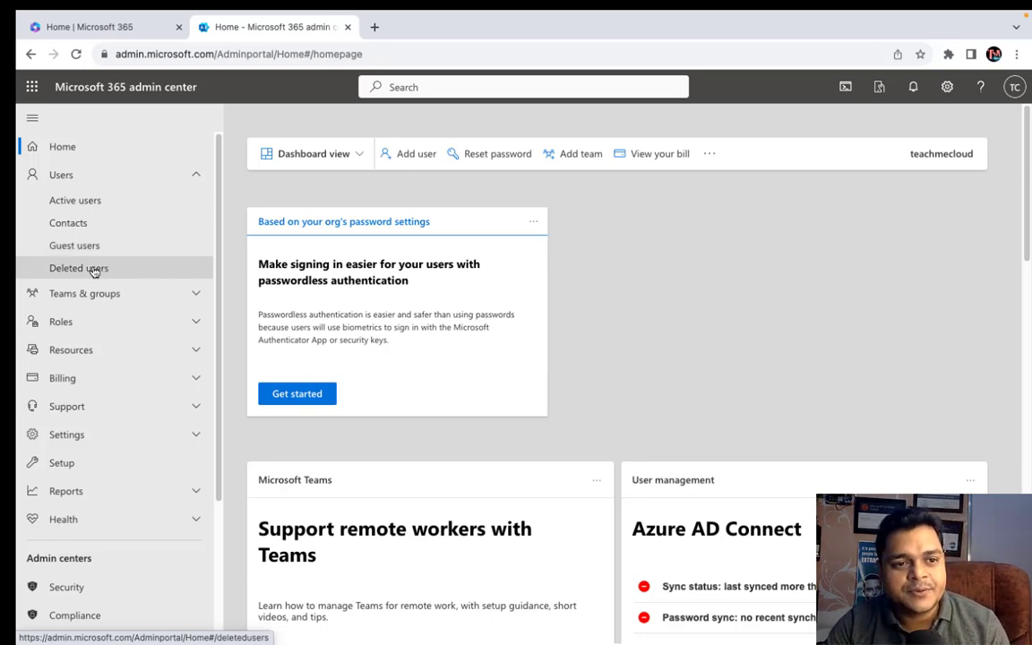
pyautogui.click(83, 210)
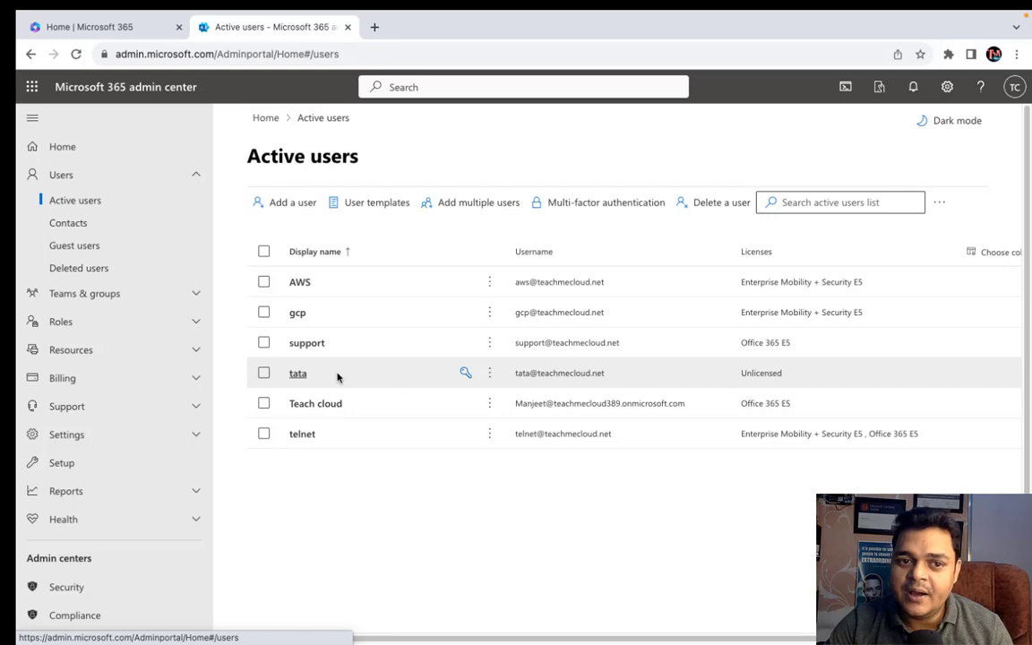
pyautogui.click(303, 215)
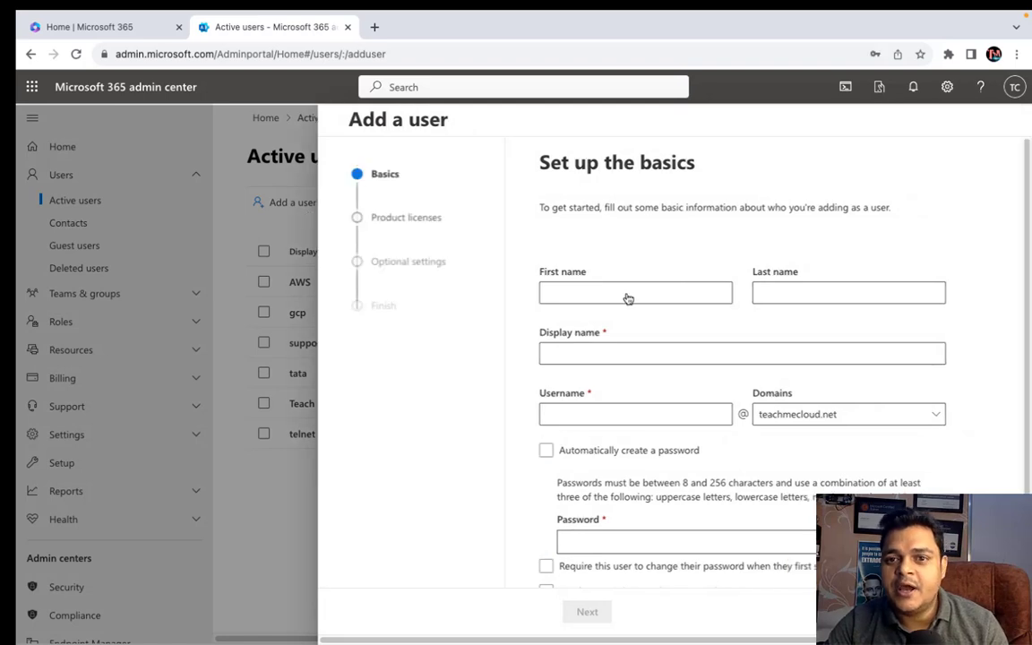
# - Enter tata as the first name, display name and username
pyautogui.click(593, 293)
pyautogui.write('tata')
pyautogui.click(595, 352)
pyautogui.write('tata')
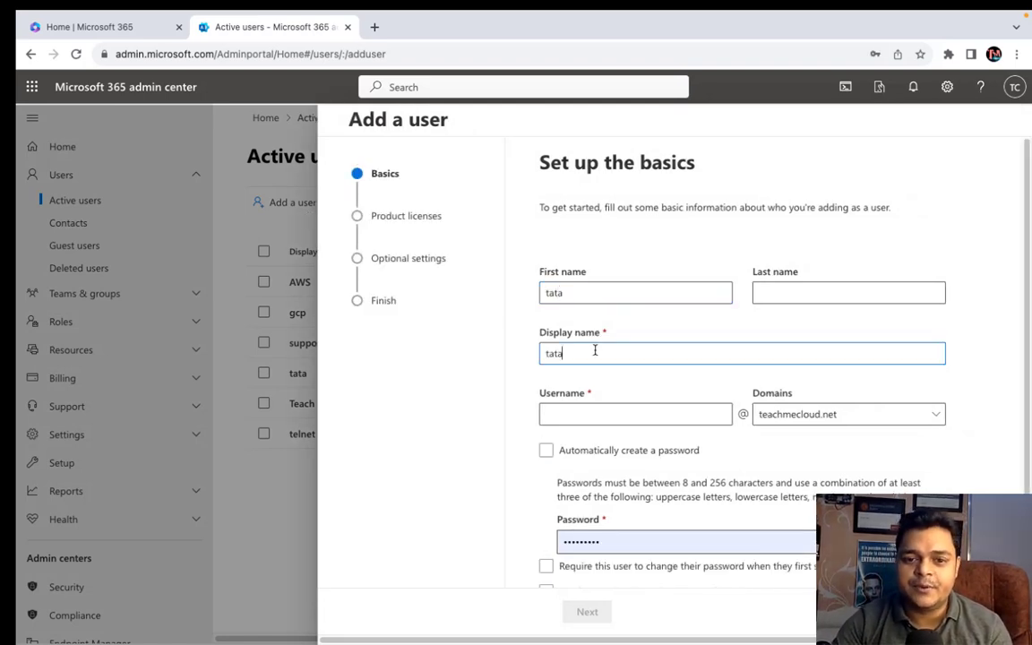
pyautogui.click(594, 414)
pyautogui.write('tata')
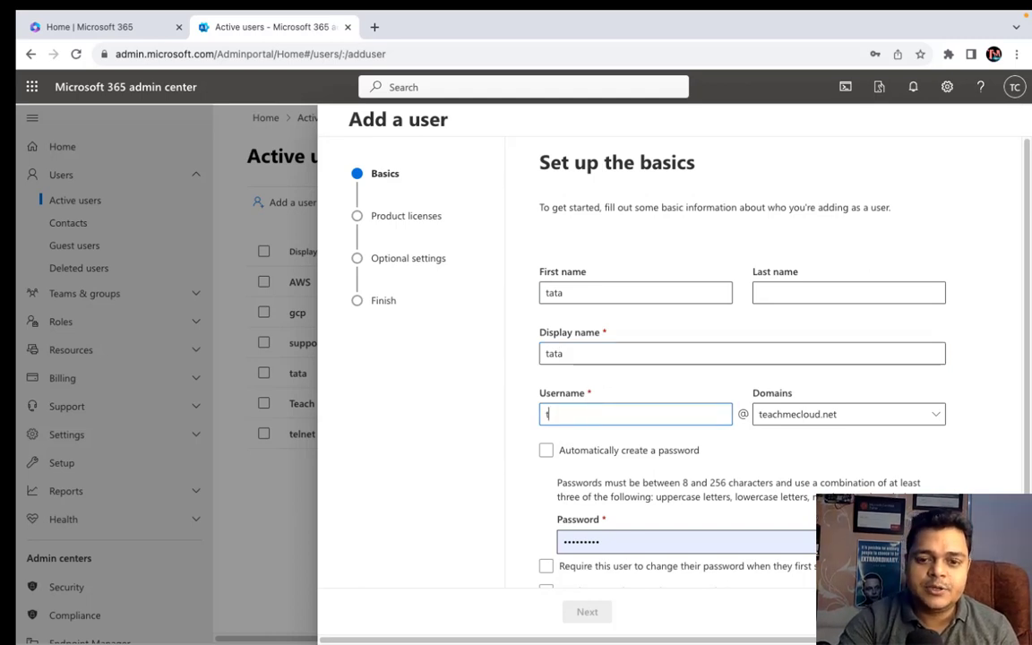
# - Turn on Automatically create a password and select the taken username tata
pyautogui.click(546, 466)
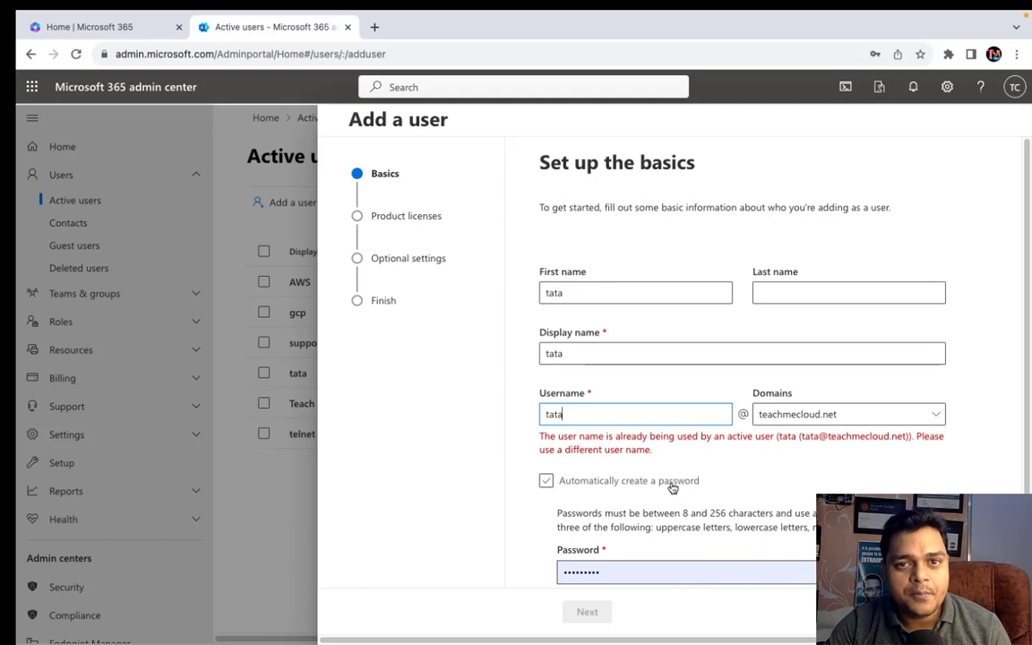
pyautogui.click(546, 481)
pyautogui.click(546, 483)
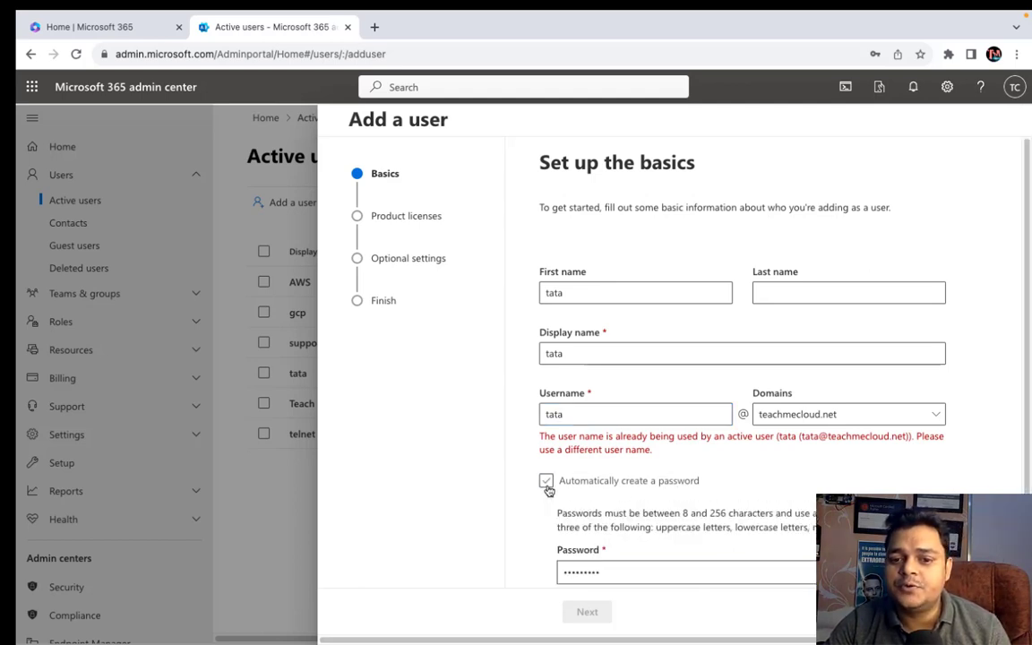
pyautogui.click(546, 482)
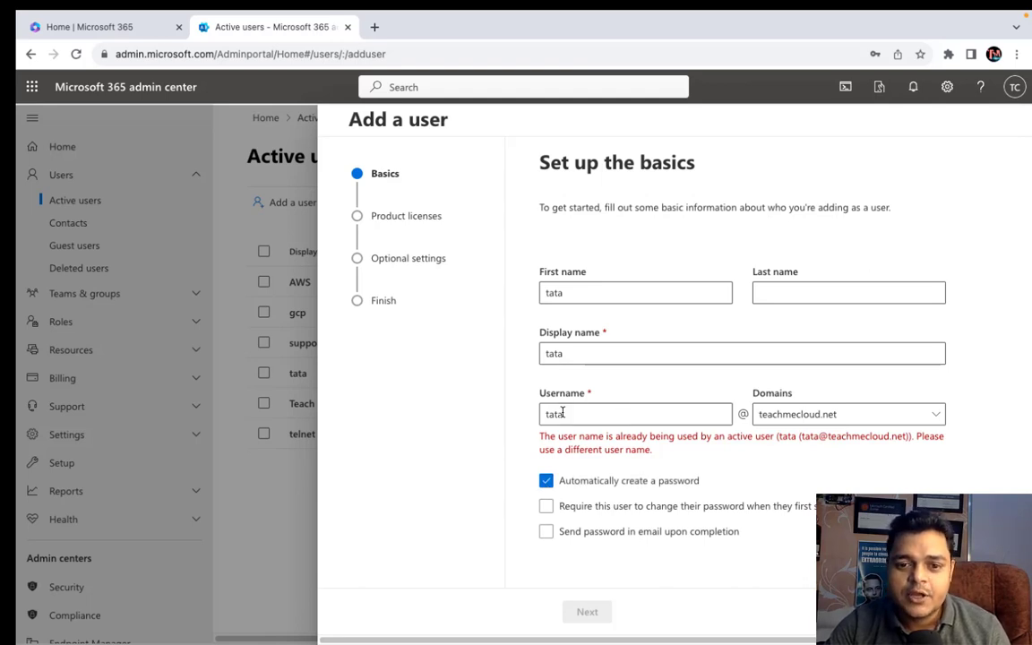
pyautogui.moveTo(566, 414); pyautogui.dragTo(431, 401)
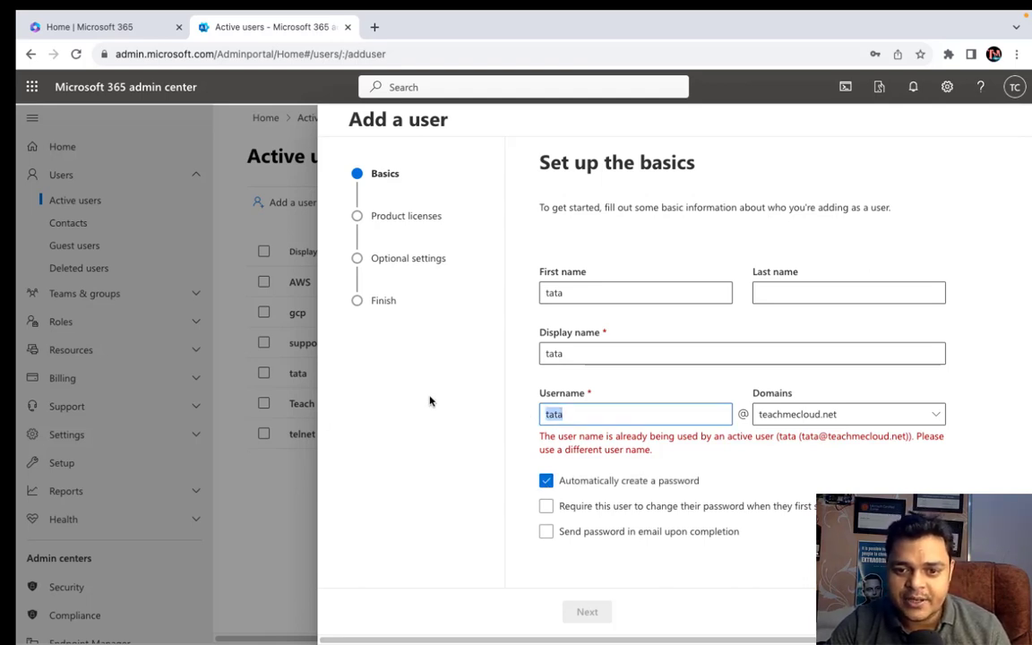
# - Change the username, display name and first name from tata to raj
pyautogui.press('BackSpace')
pyautogui.write('rajk')
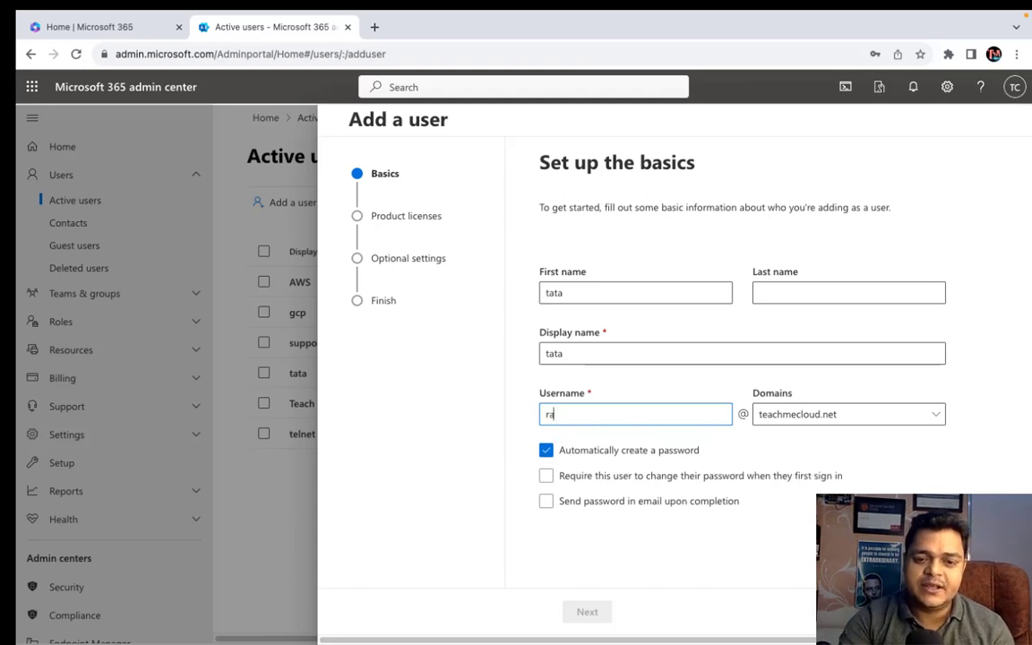
pyautogui.press('BackSpace')
pyautogui.press('BackSpace')
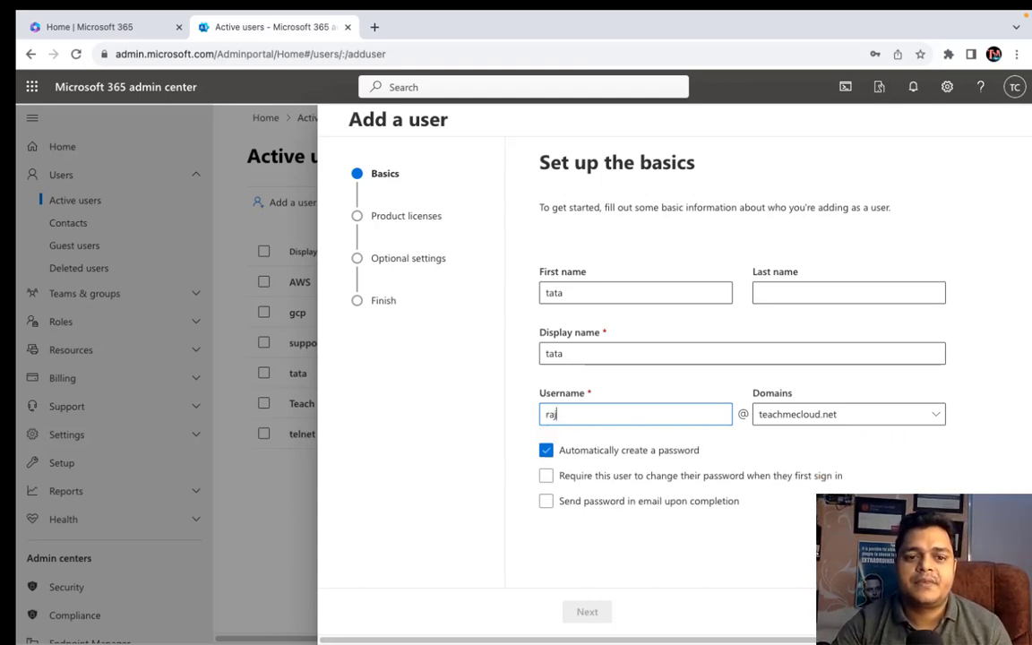
pyautogui.click(544, 353)
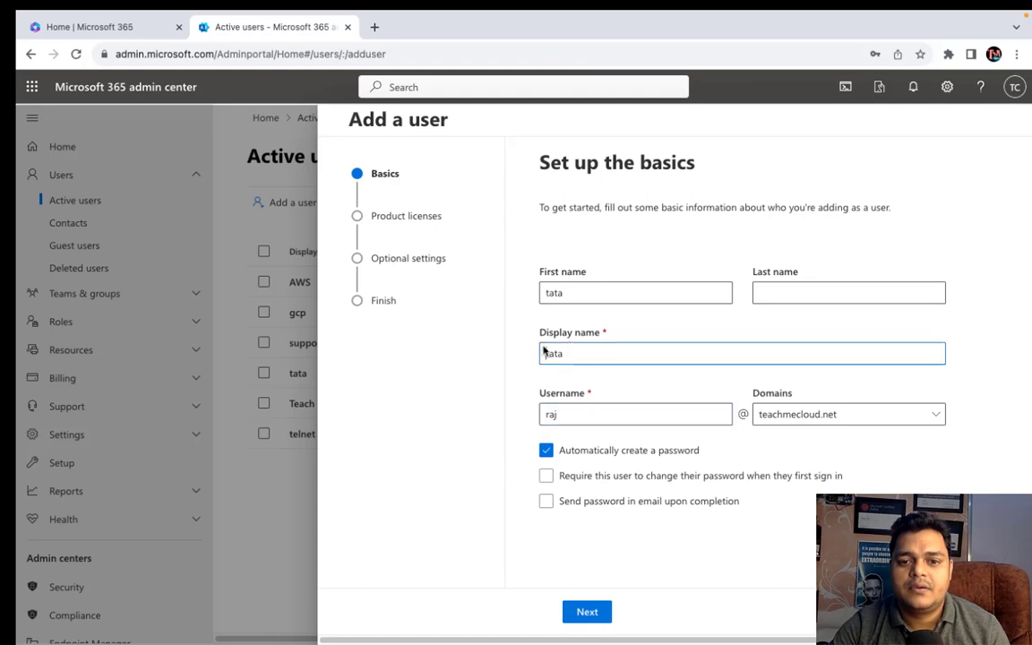
pyautogui.moveTo(569, 353); pyautogui.dragTo(451, 352)
pyautogui.write('raj')
pyautogui.moveTo(590, 293); pyautogui.dragTo(372, 296)
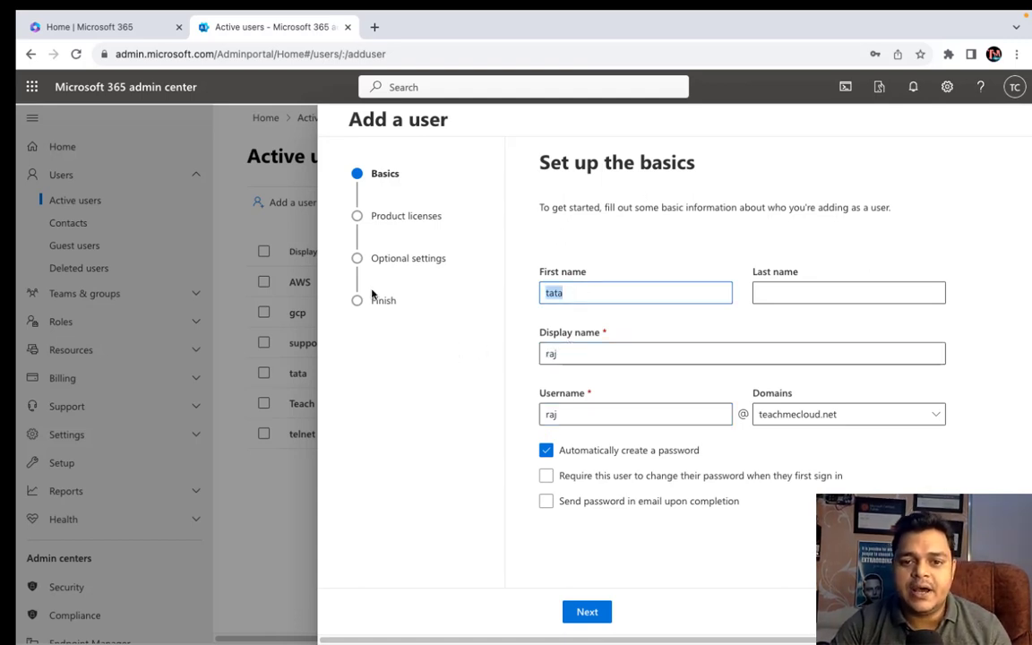
pyautogui.write('raj')
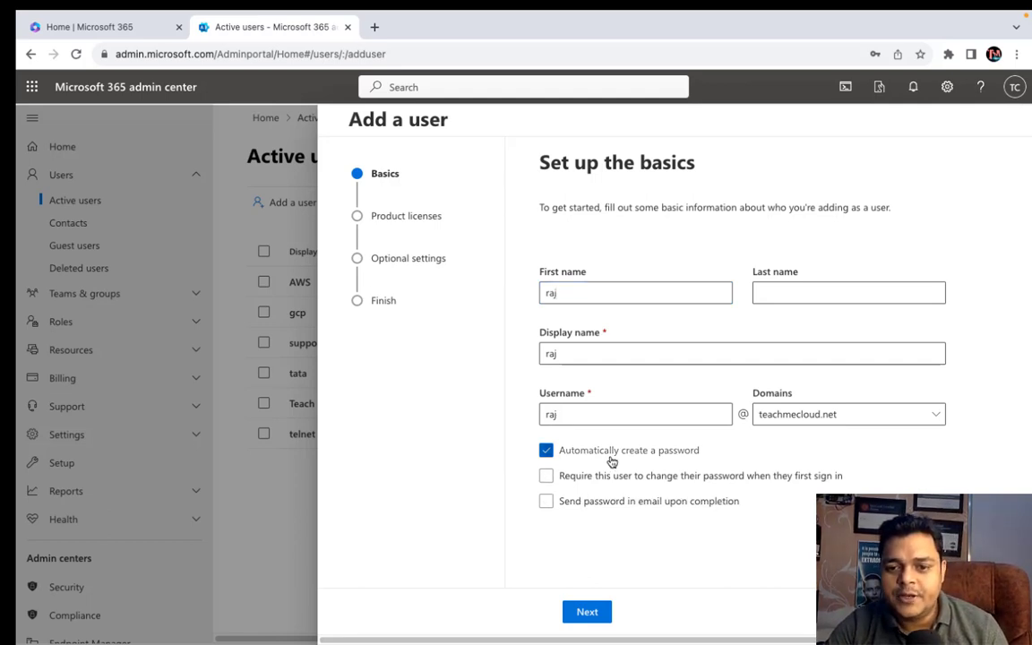
# - Switch to a manually set password and type a new password
pyautogui.click(548, 451)
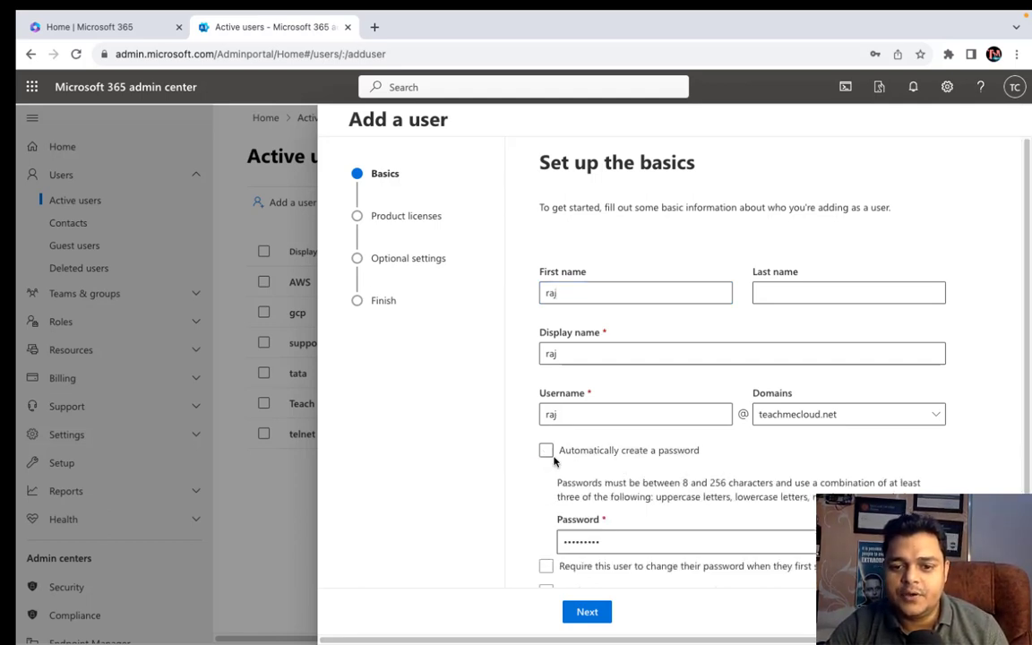
pyautogui.moveTo(633, 544); pyautogui.dragTo(397, 503)
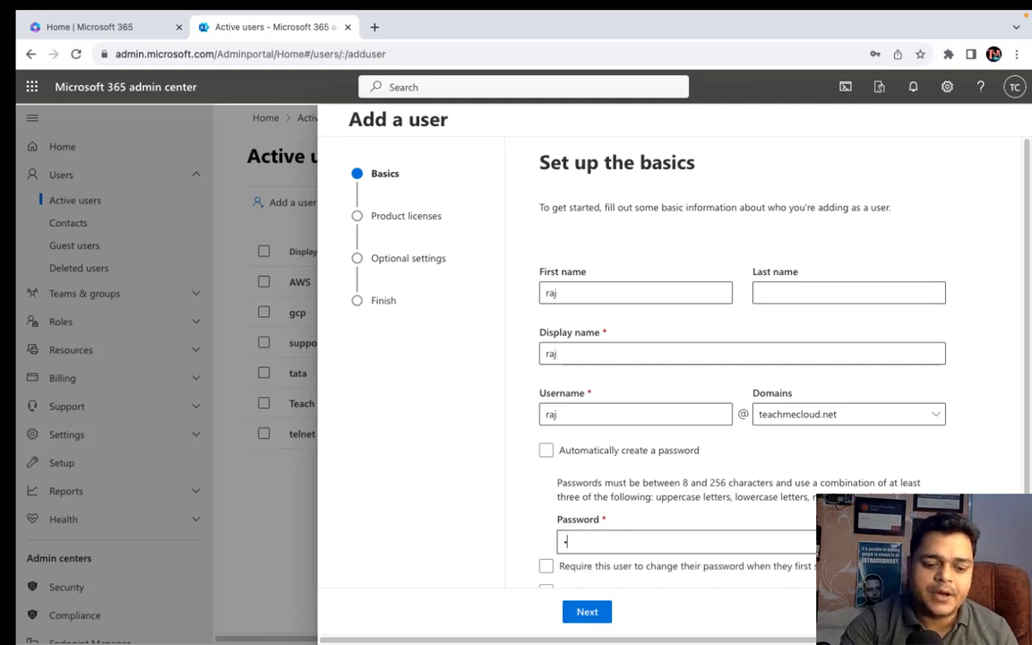
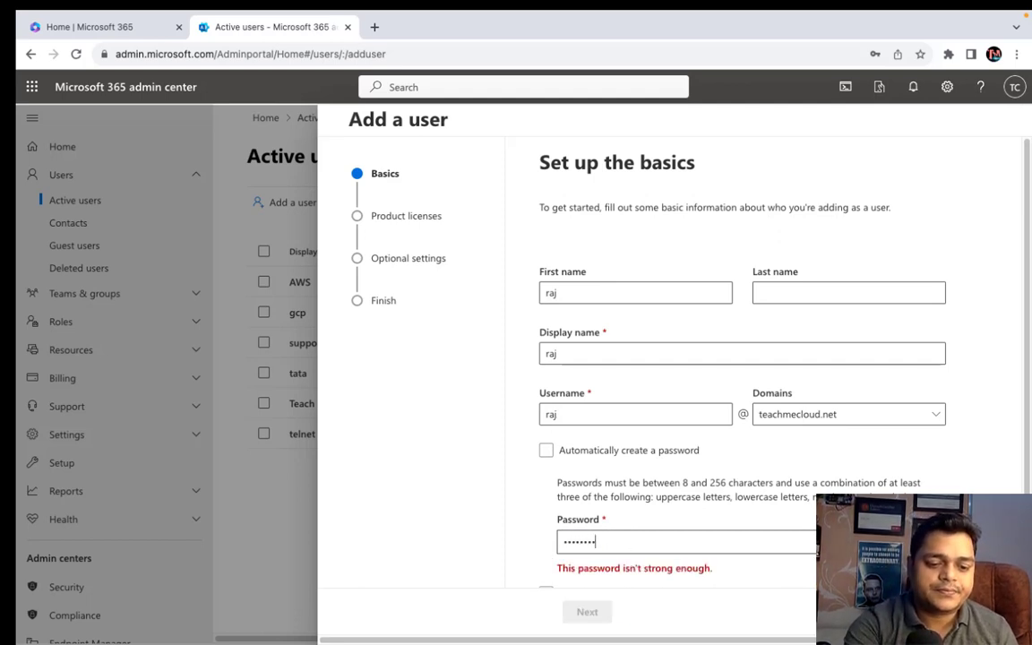
# - Keep the manual password, leaving password change at first sign-in and emailing the password unticked
pyautogui.scroll(-1, 667, 453)
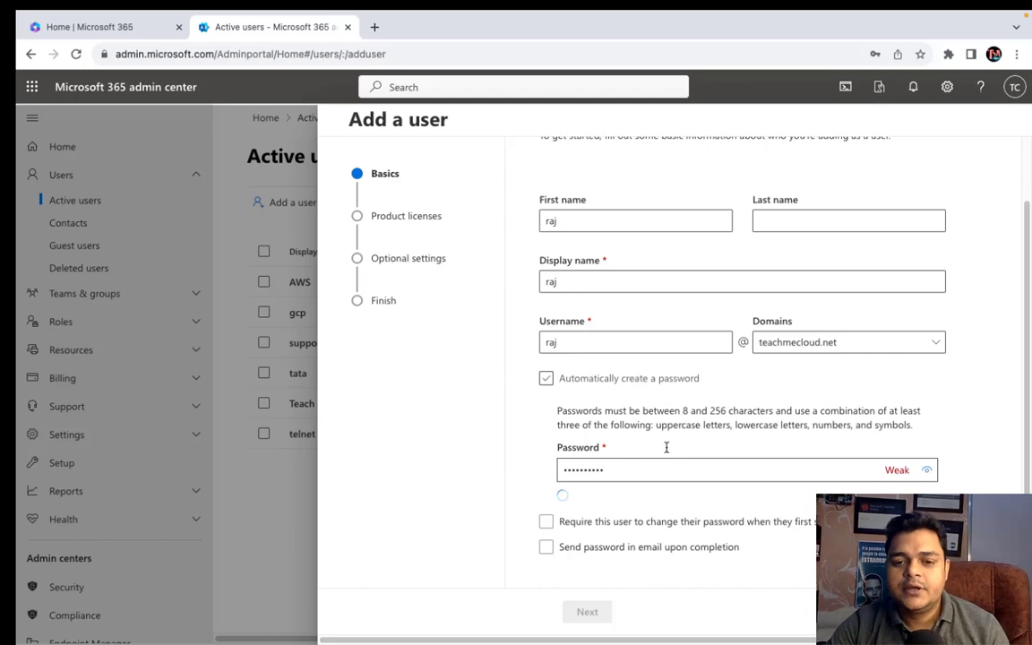
pyautogui.click(553, 547)
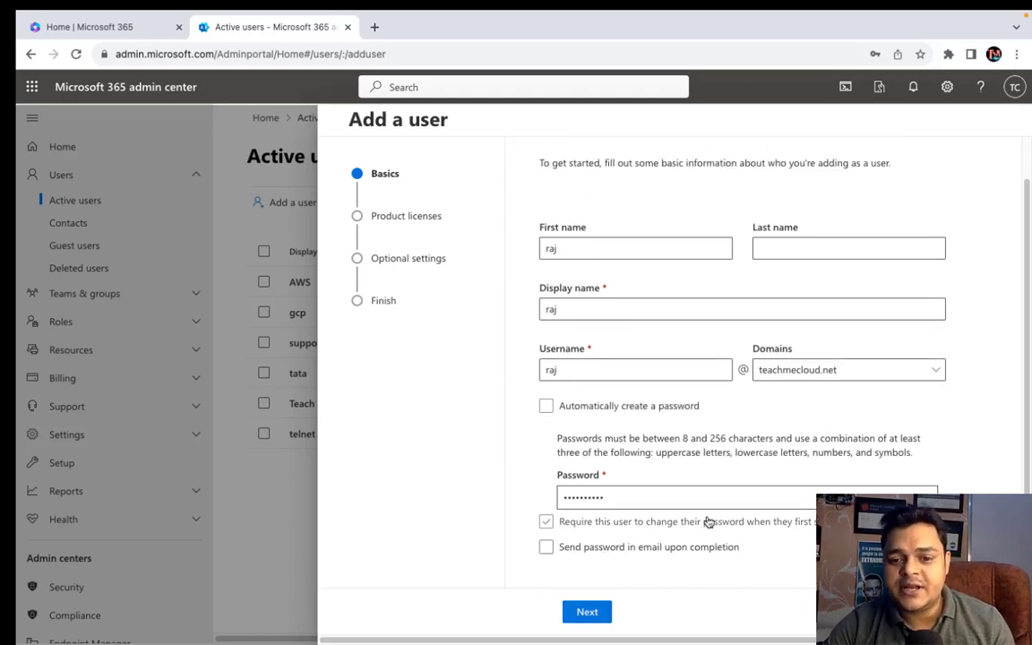
pyautogui.click(602, 546)
pyautogui.click(648, 521)
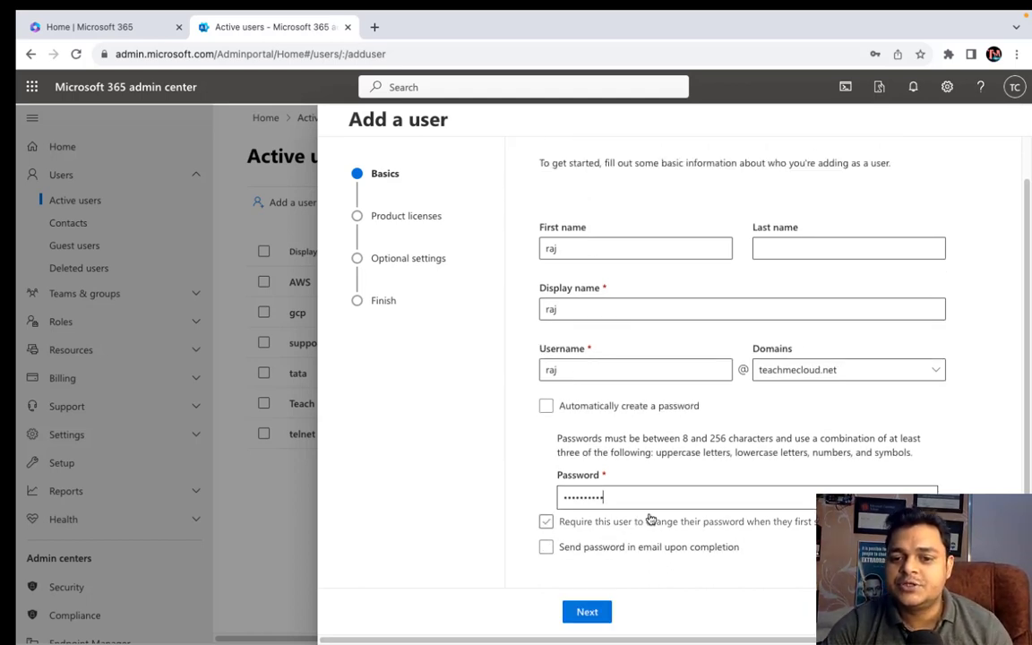
pyautogui.click(757, 531)
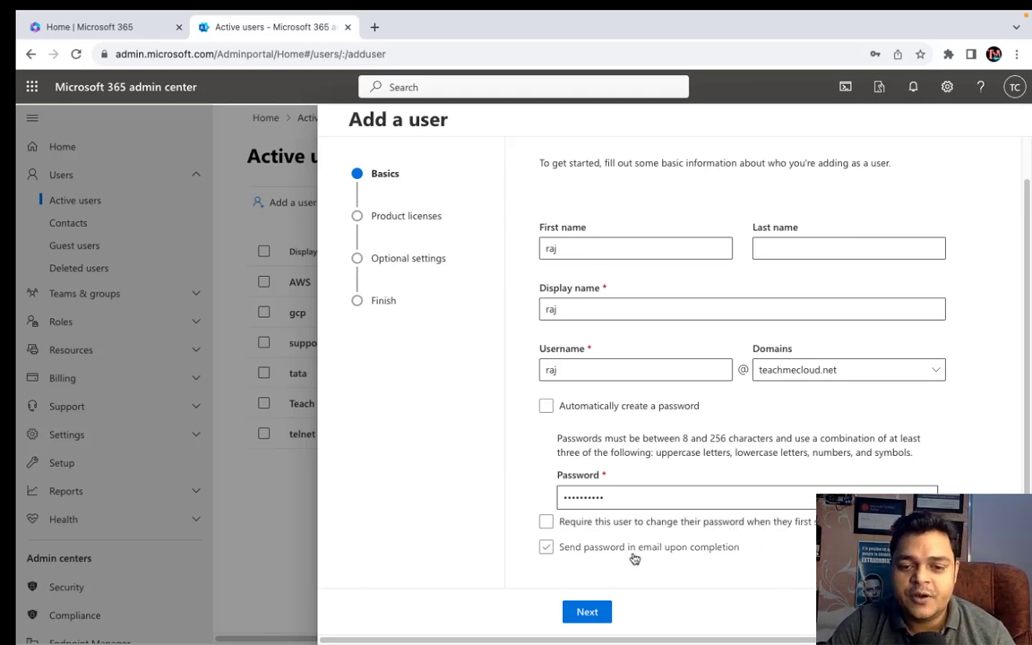
pyautogui.click(544, 522)
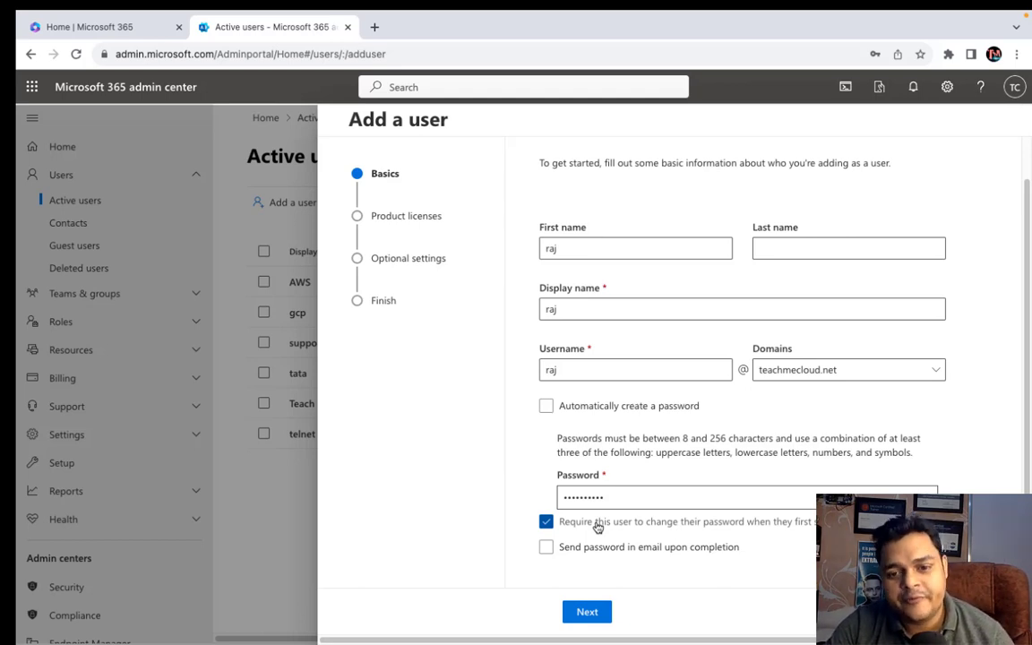
pyautogui.click(546, 523)
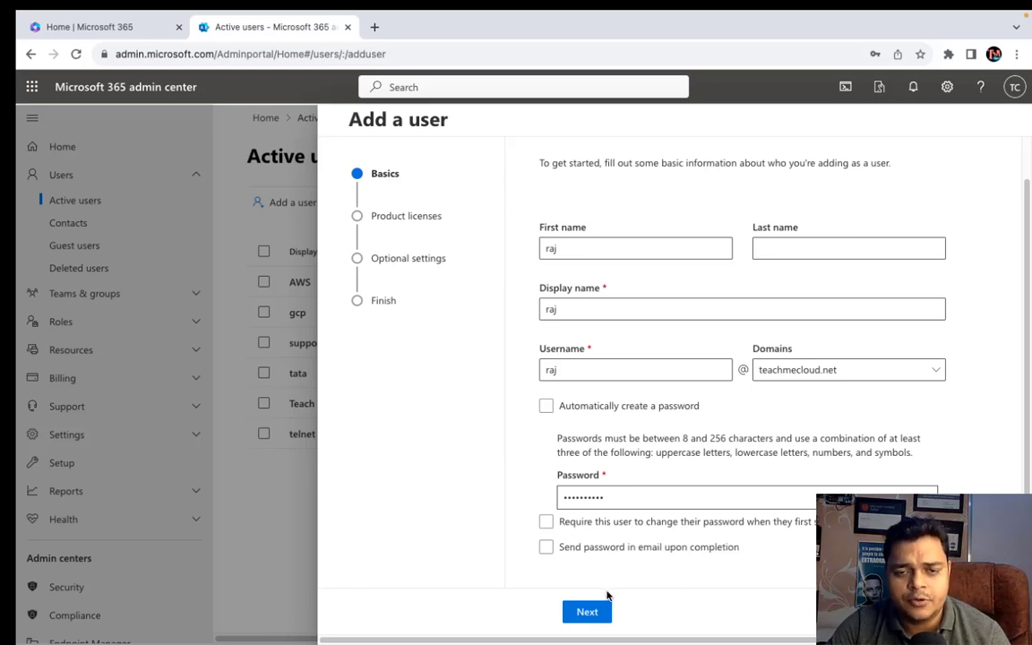
# - Continue to product licenses and assign raj the Office 365 E5 license
pyautogui.click(589, 614)
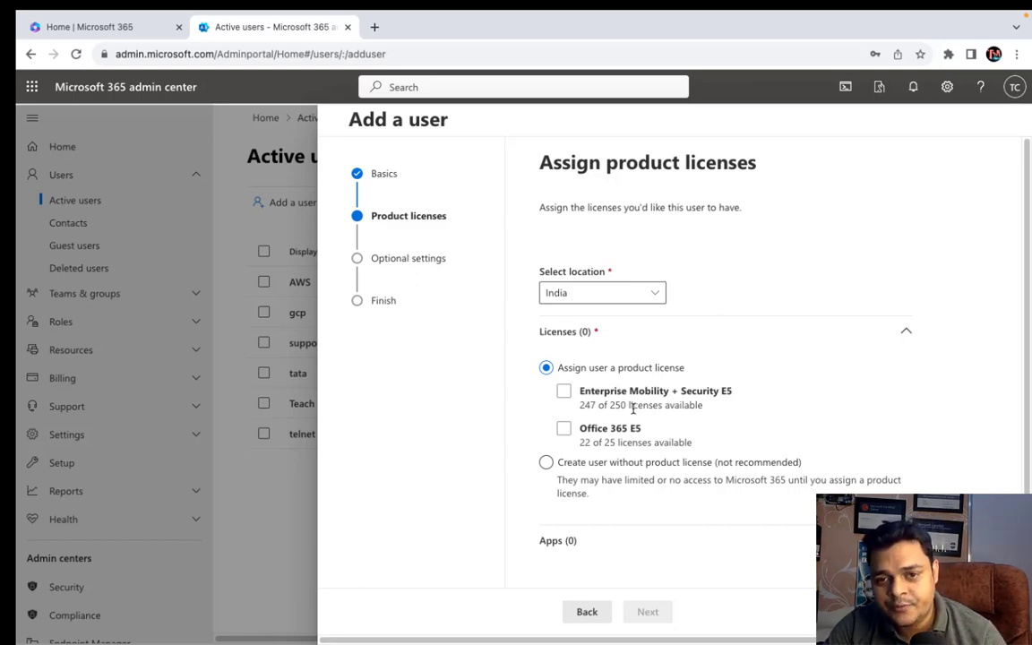
pyautogui.click(564, 428)
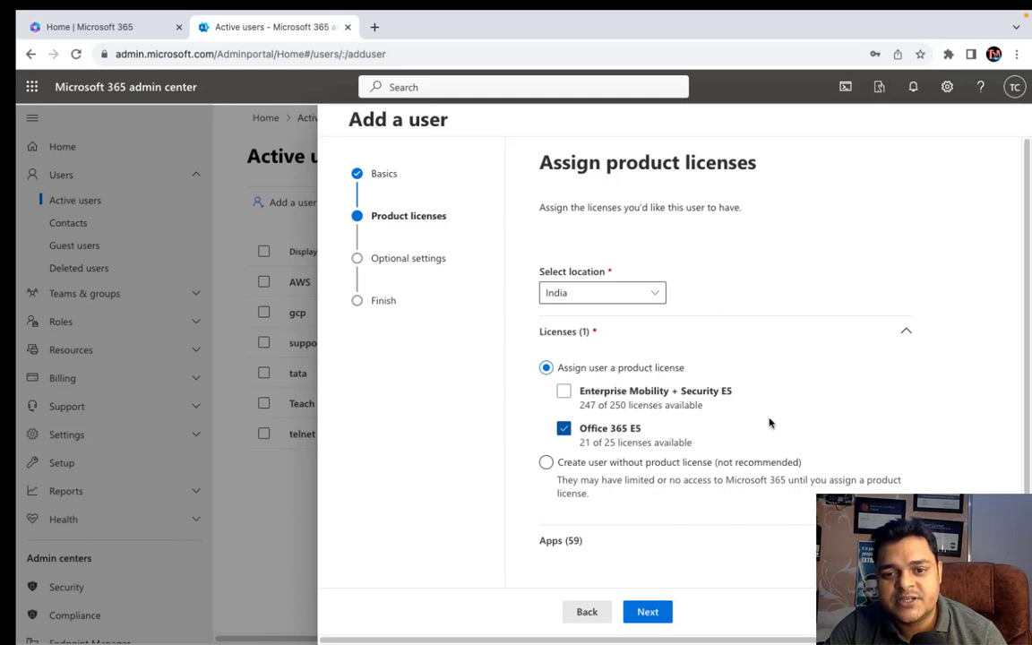
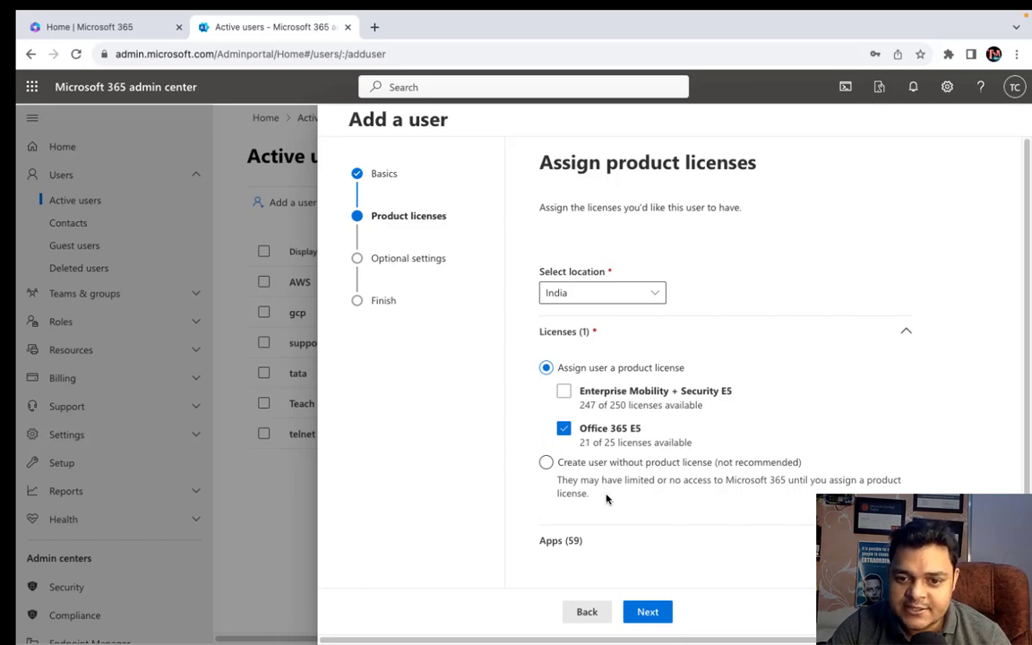
# - Leave all Office 365 E5 apps checked and advance to Optional settings
pyautogui.scroll(-1, 666, 540)
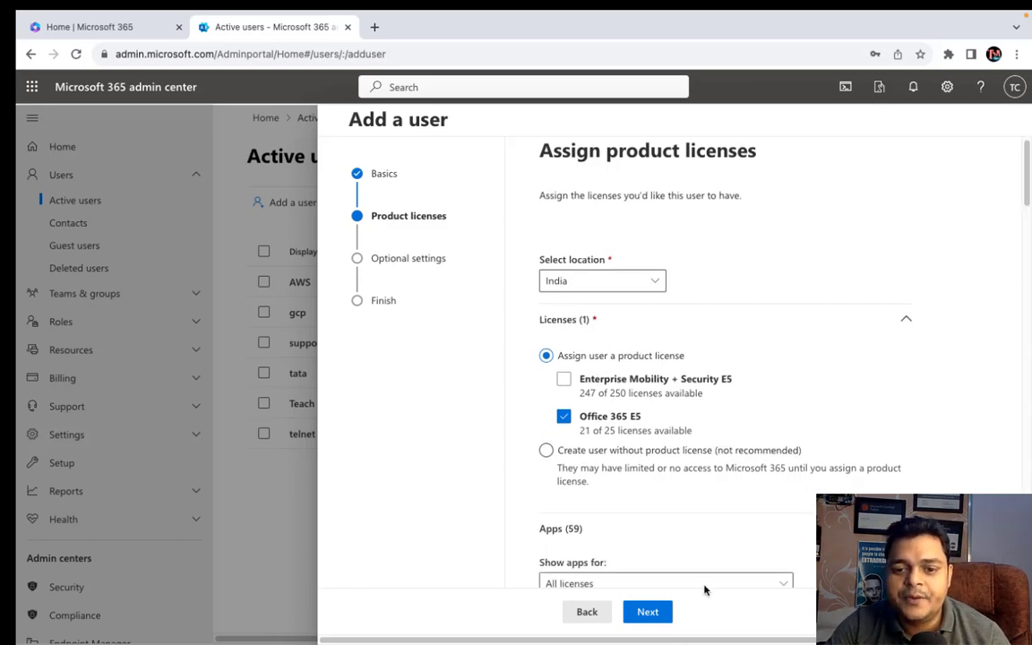
pyautogui.scroll(-10, 719, 550)
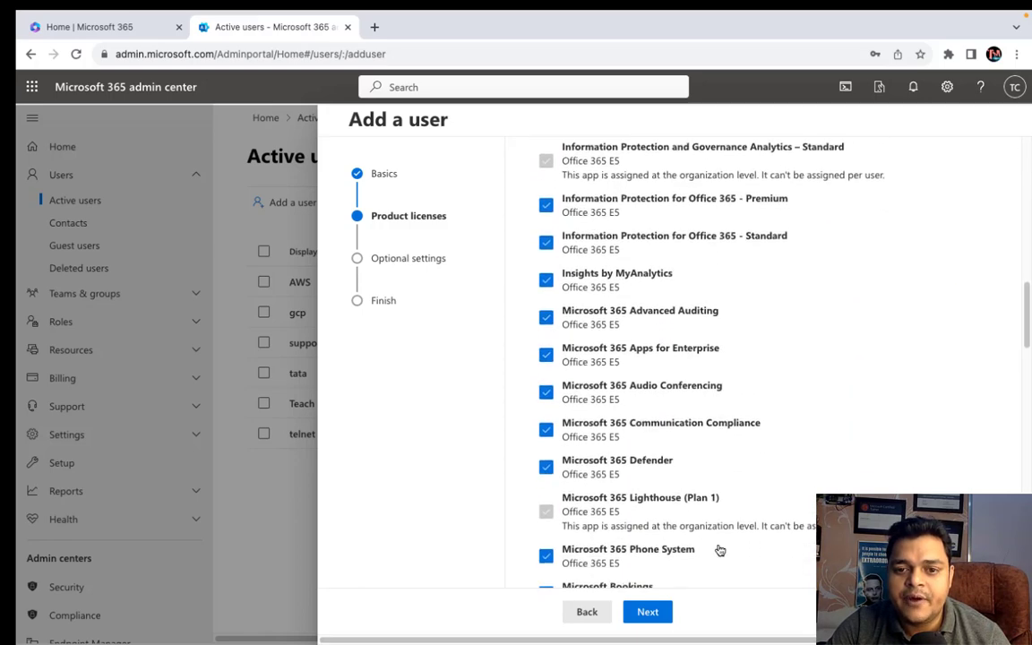
pyautogui.scroll(7, 719, 553)
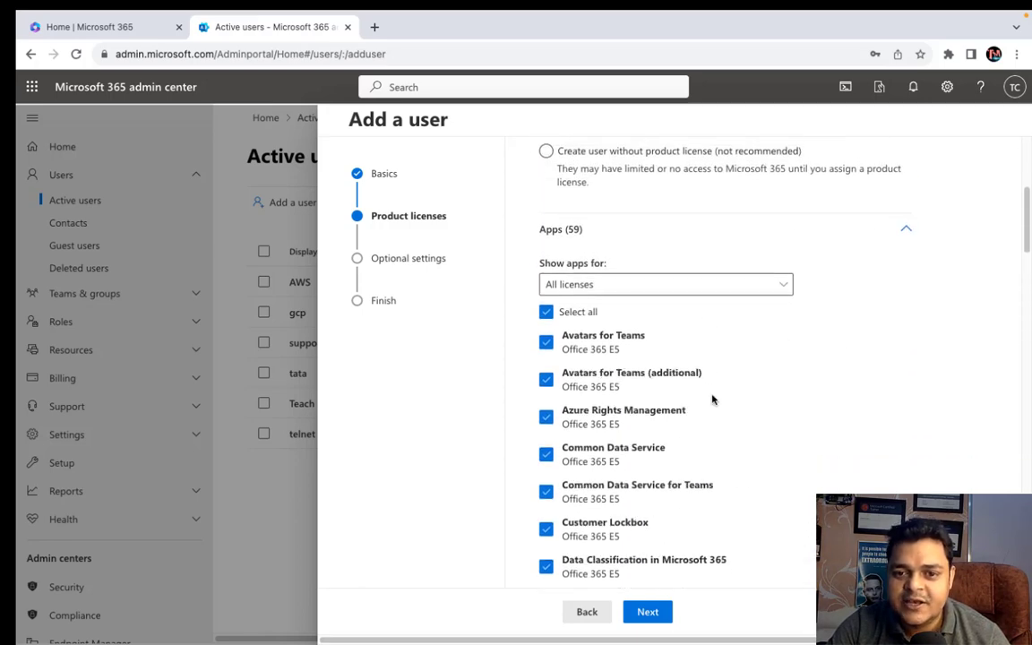
pyautogui.scroll(-2, 715, 398)
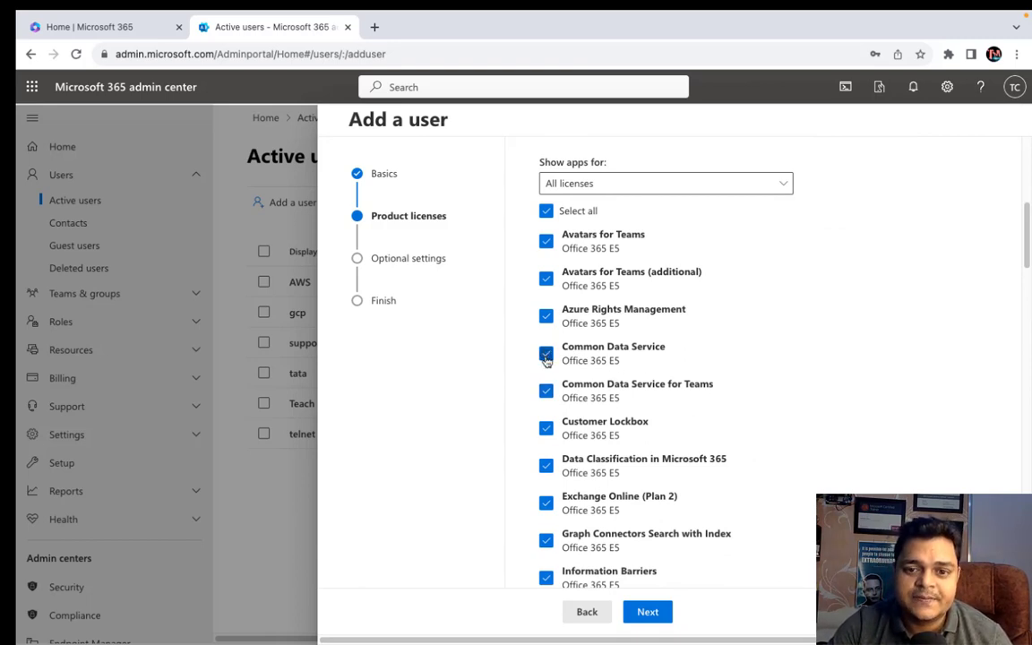
pyautogui.click(653, 616)
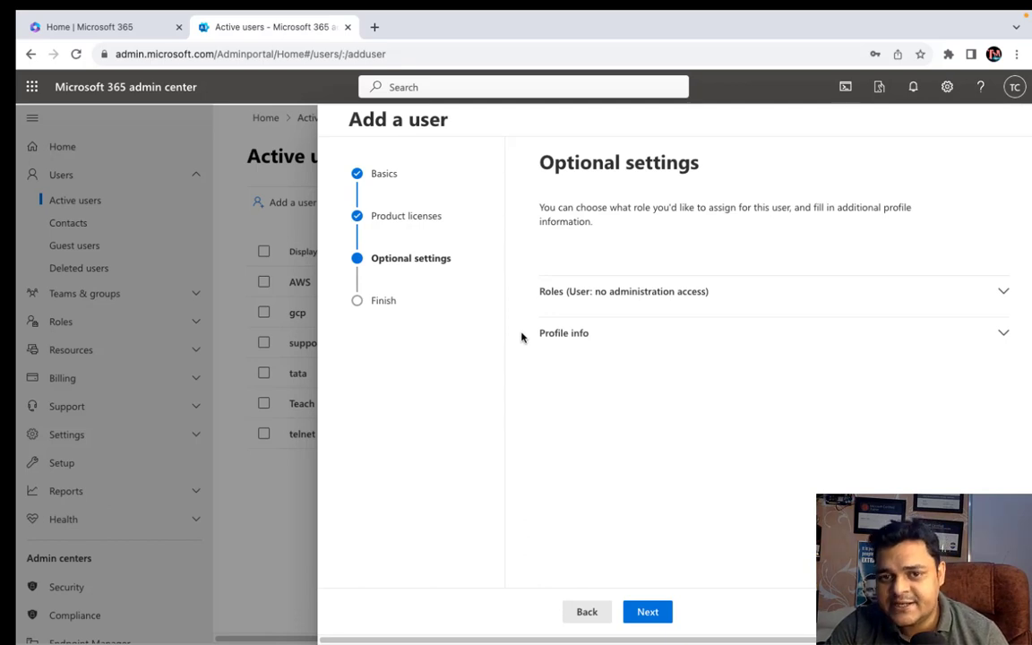
# - Expand Roles and assign the new user Admin center access
pyautogui.click(697, 301)
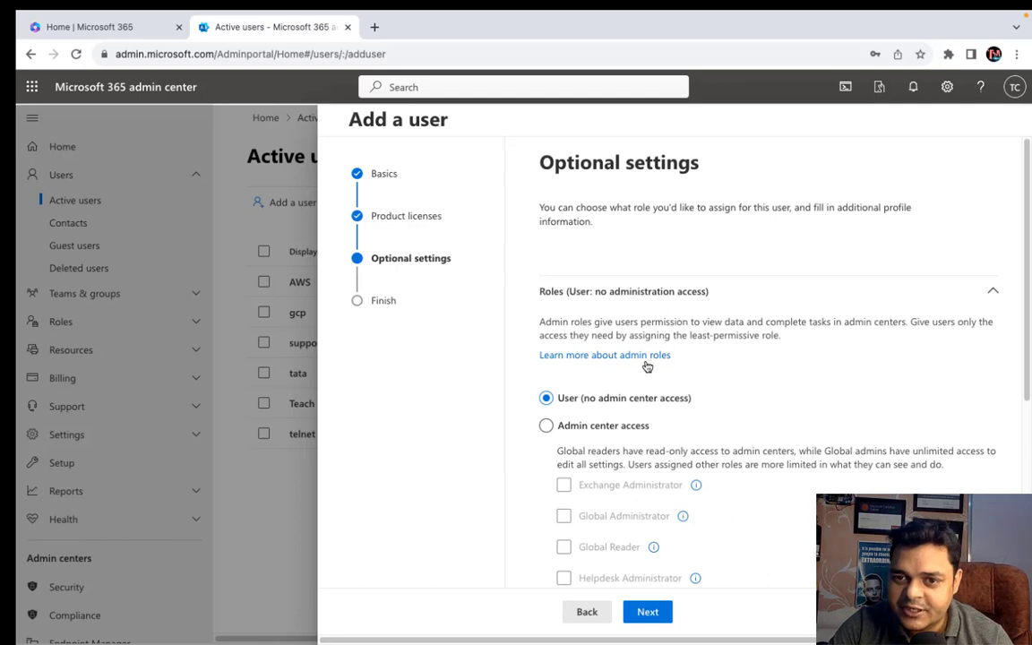
pyautogui.scroll(-3, 647, 365)
pyautogui.scroll(3, 593, 323)
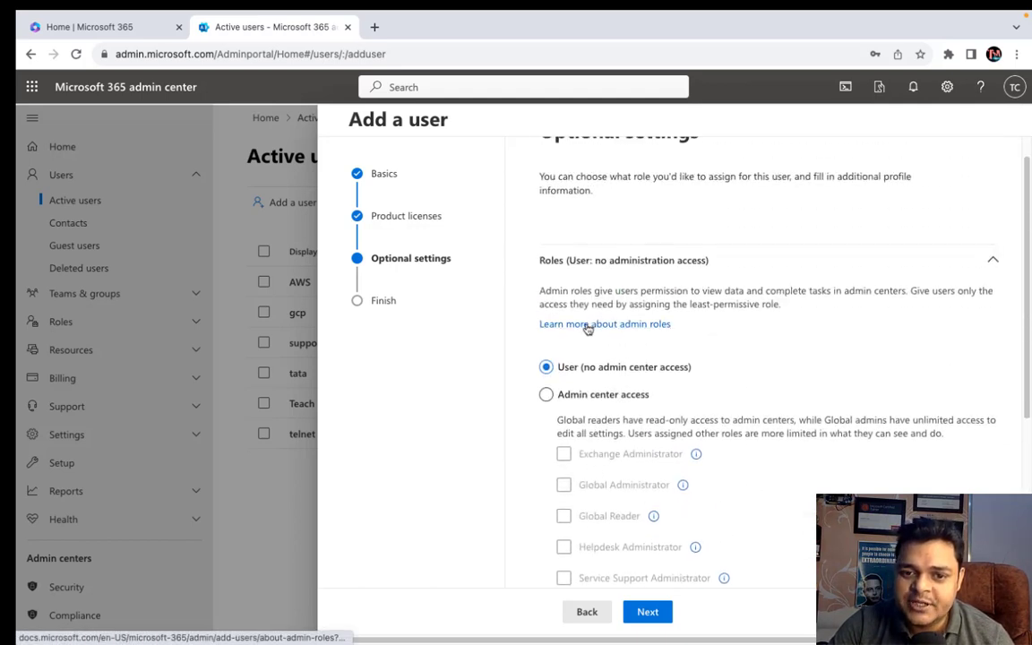
pyautogui.click(546, 394)
pyautogui.scroll(-1, 668, 444)
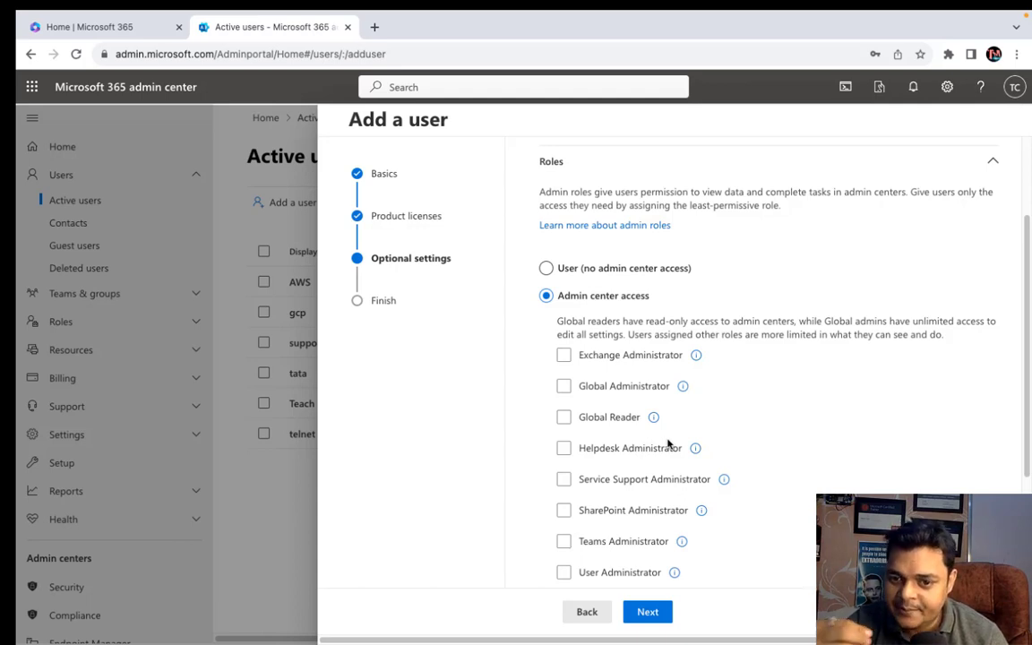
# - Reset the role to User (no admin center access) and continue to Review and finish
pyautogui.scroll(-1, 616, 519)
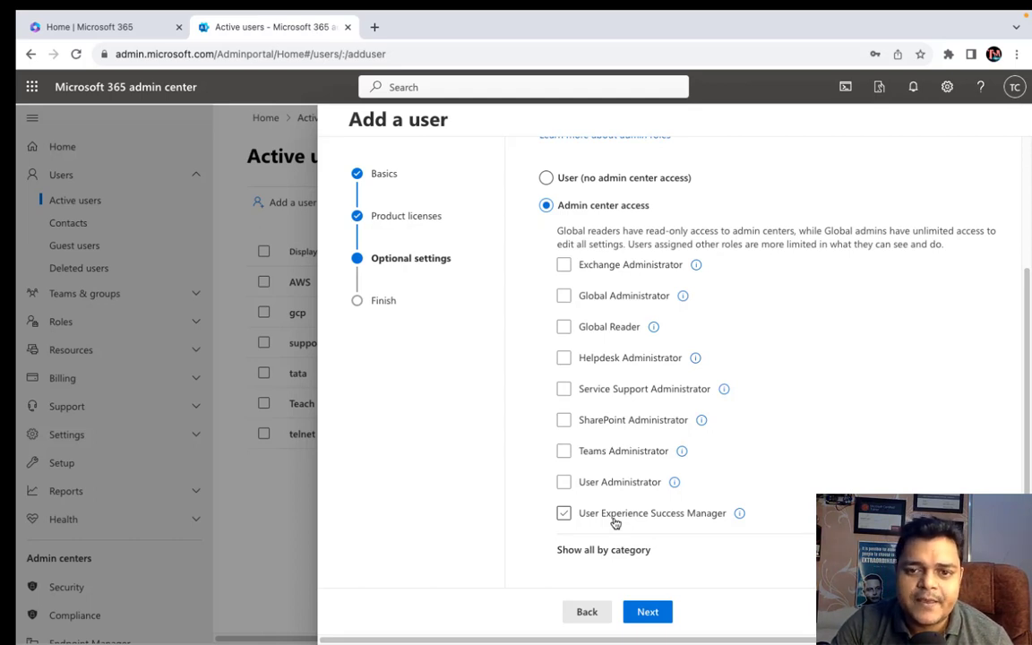
pyautogui.click(546, 177)
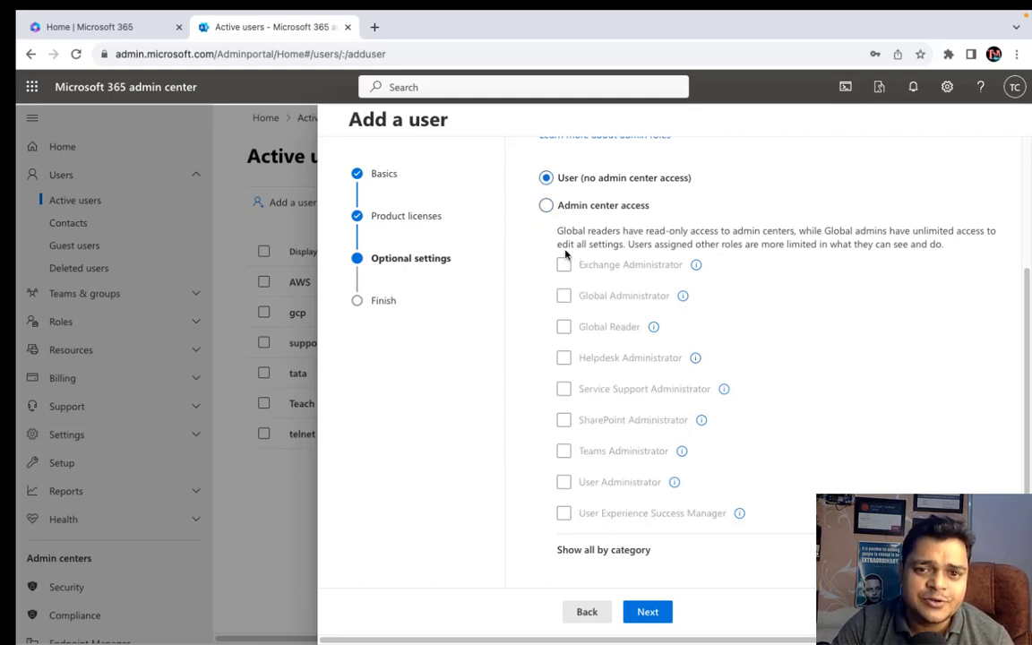
pyautogui.click(643, 614)
# - Finish adding the Office 365 E5 user, select the username, and open a blank browser tab
pyautogui.click(644, 612)
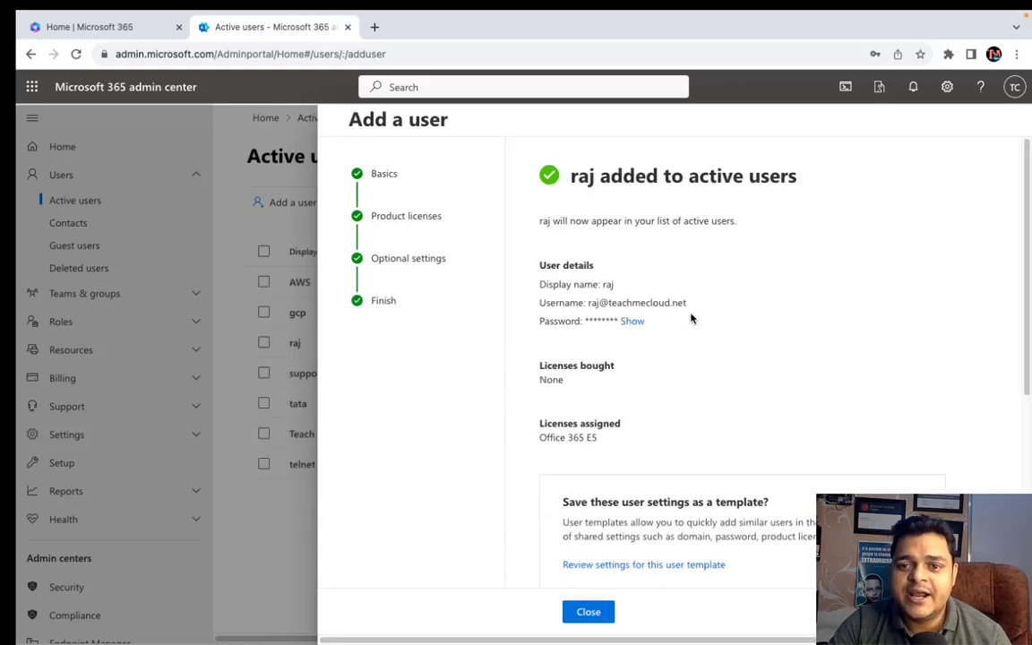
pyautogui.moveTo(687, 307); pyautogui.dragTo(588, 308)
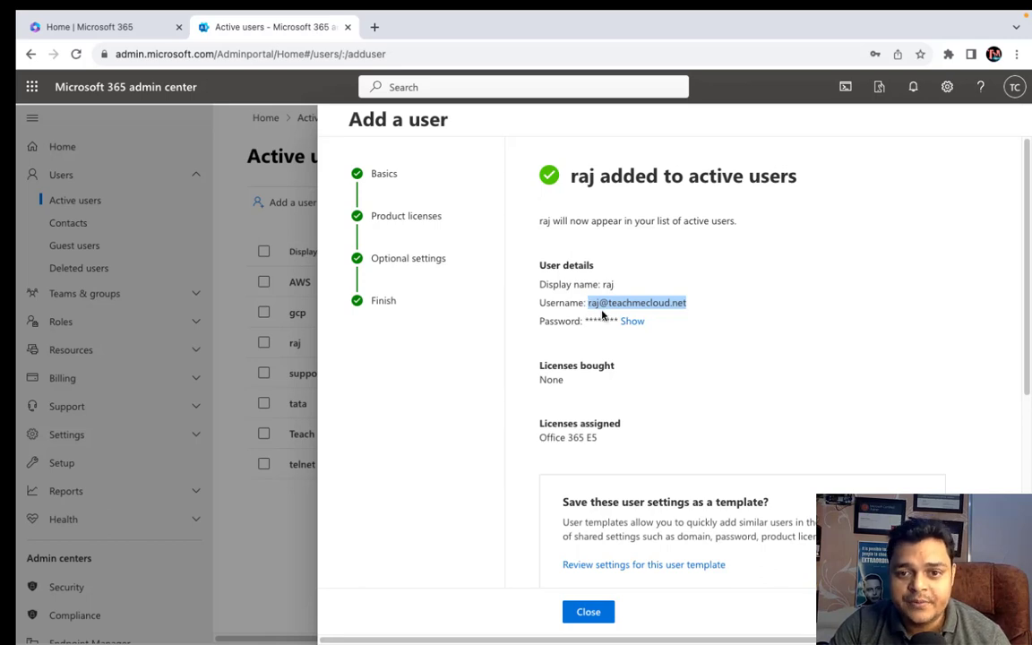
pyautogui.rightClick(602, 314)
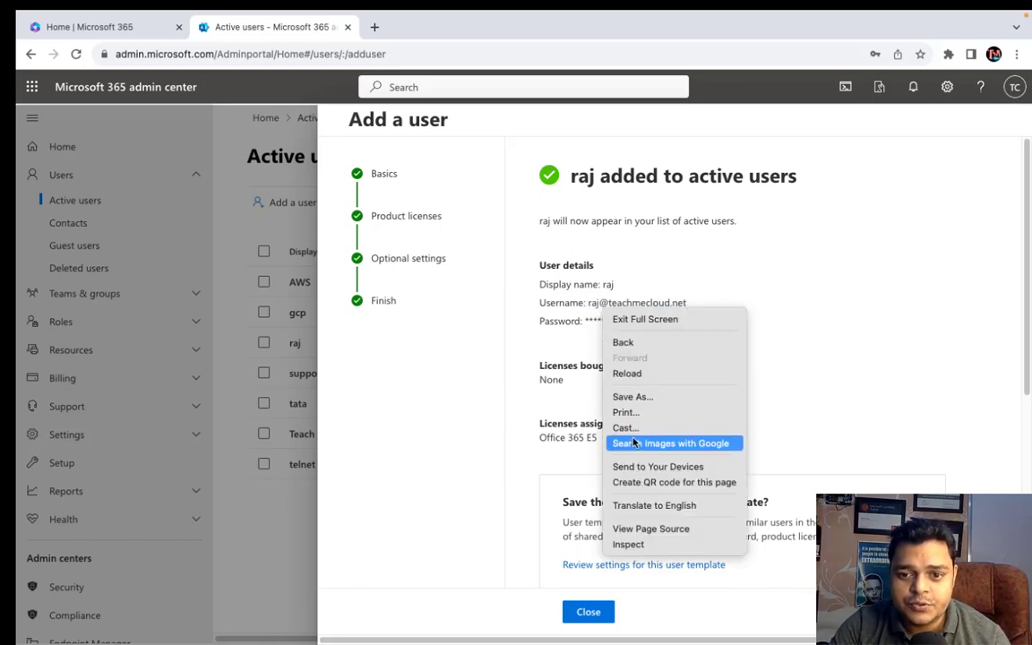
pyautogui.click(630, 274)
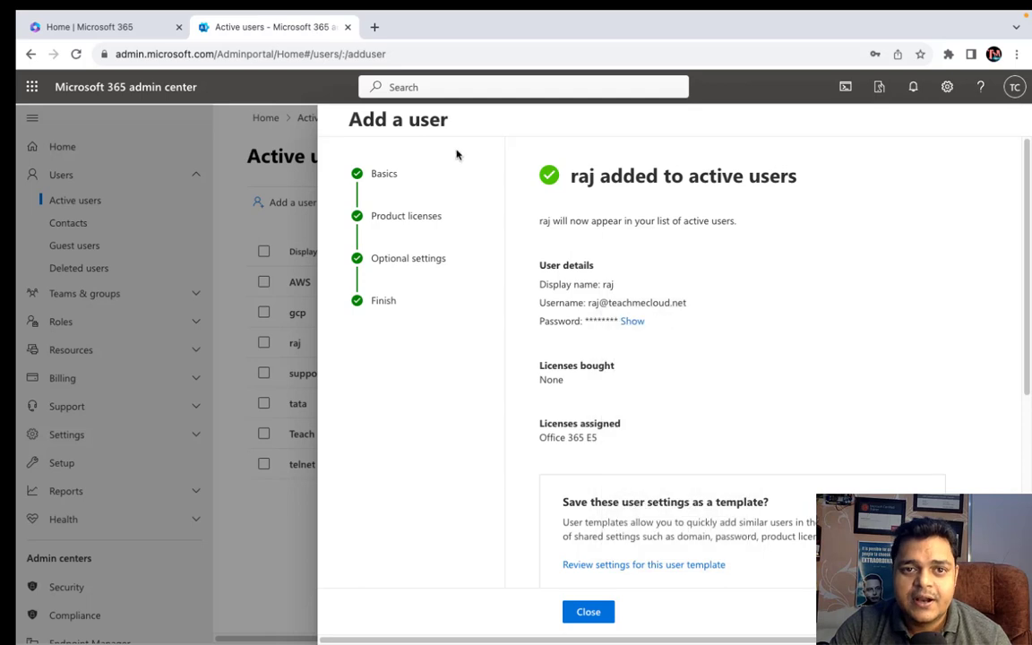
pyautogui.click(374, 28)
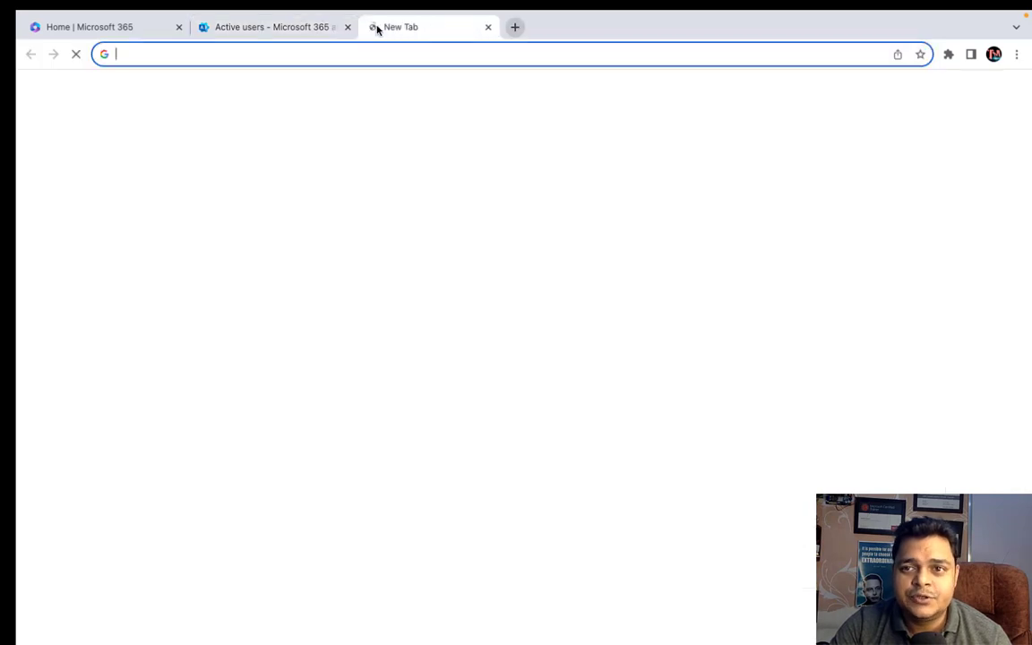
# - In a private window, load Outlook on the web and enter the new user's email
pyautogui.click(1016, 56)
pyautogui.click(896, 119)
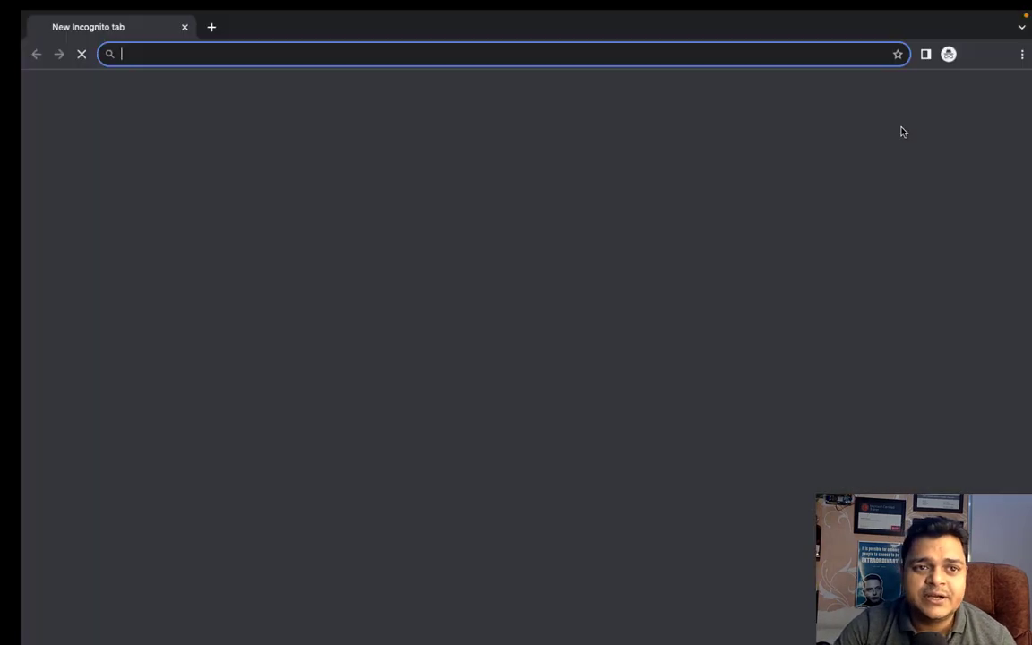
pyautogui.write('ou')
pyautogui.press('Return')
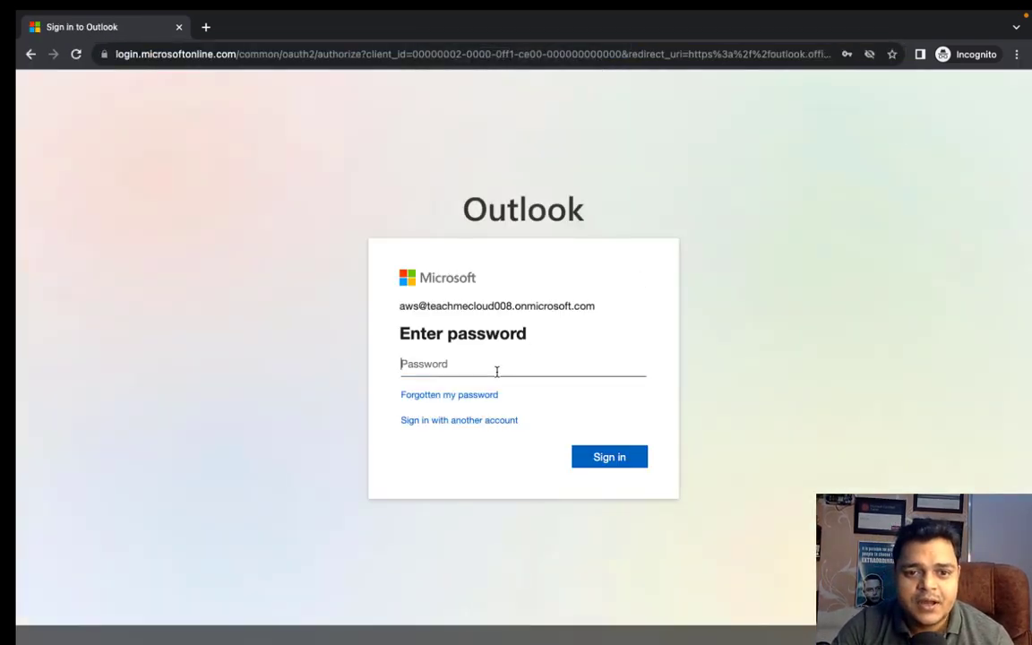
pyautogui.click(472, 420)
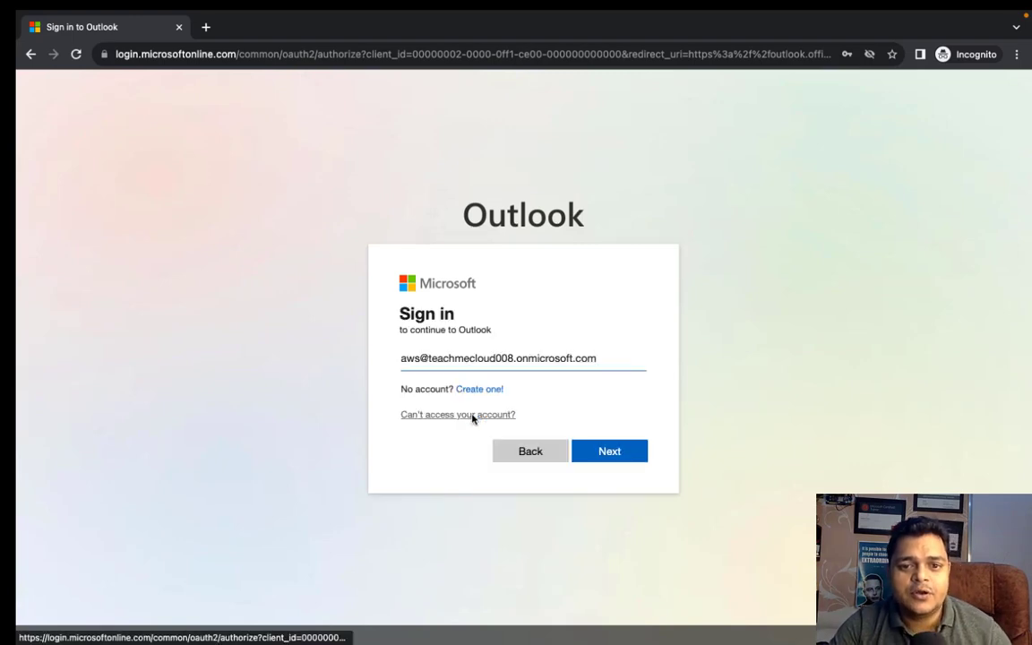
pyautogui.moveTo(598, 358); pyautogui.dragTo(362, 352)
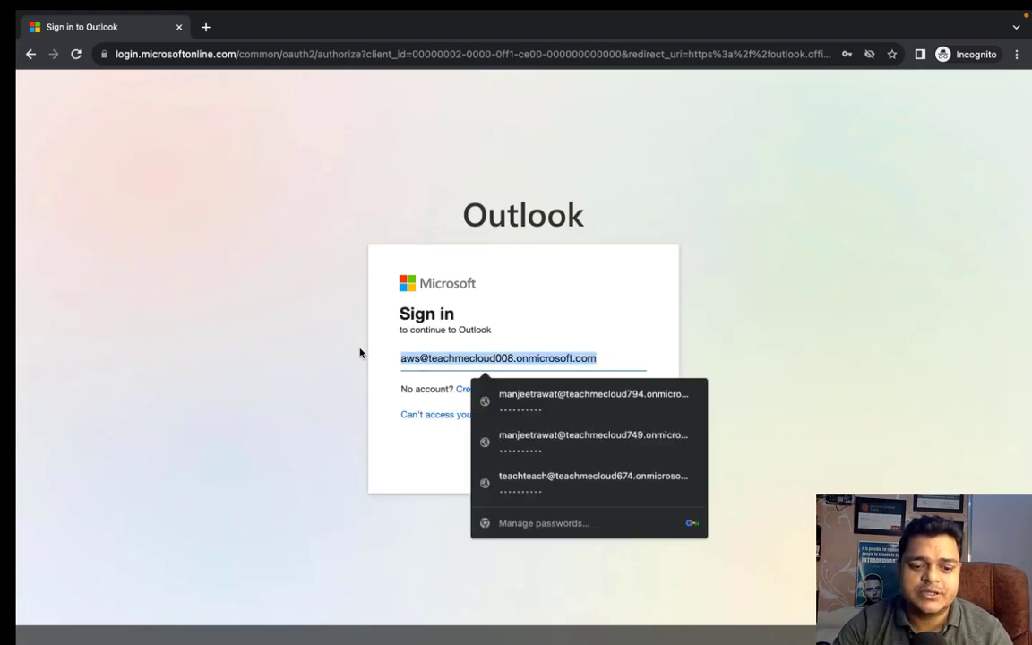
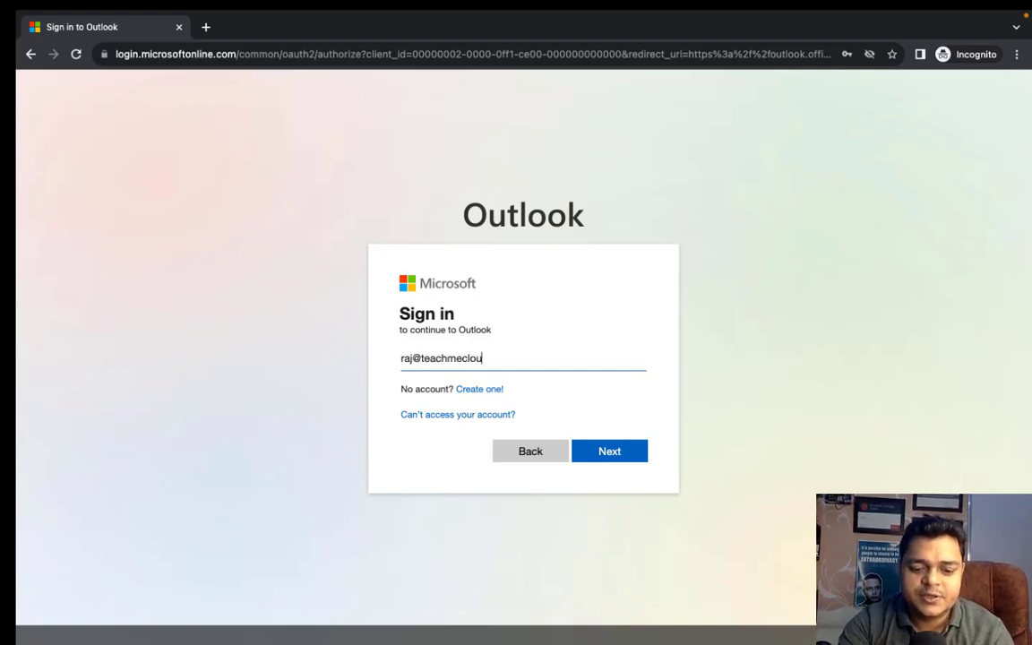
pyautogui.press('Return')
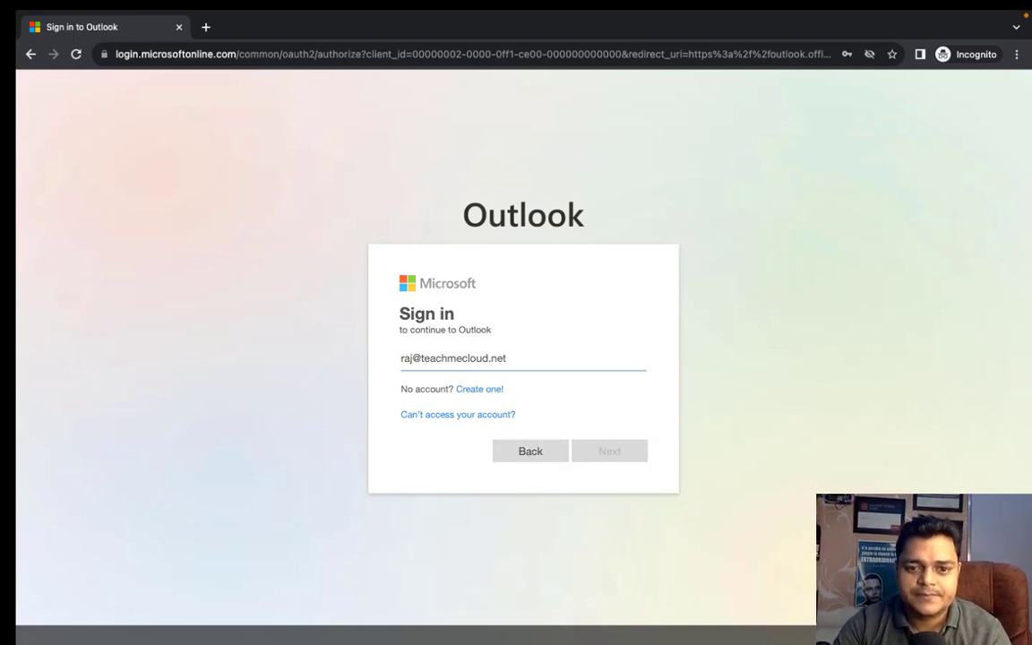
# - Submit the user's password, choose Ask later for the authenticator, and decline staying signed in
pyautogui.write('*****')
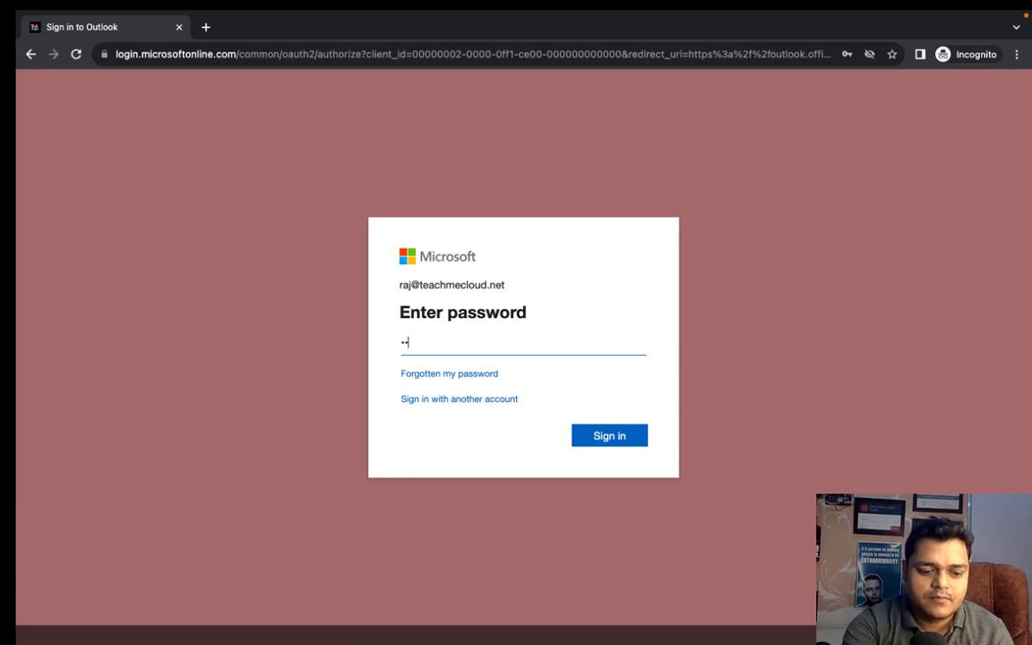
pyautogui.write('*****')
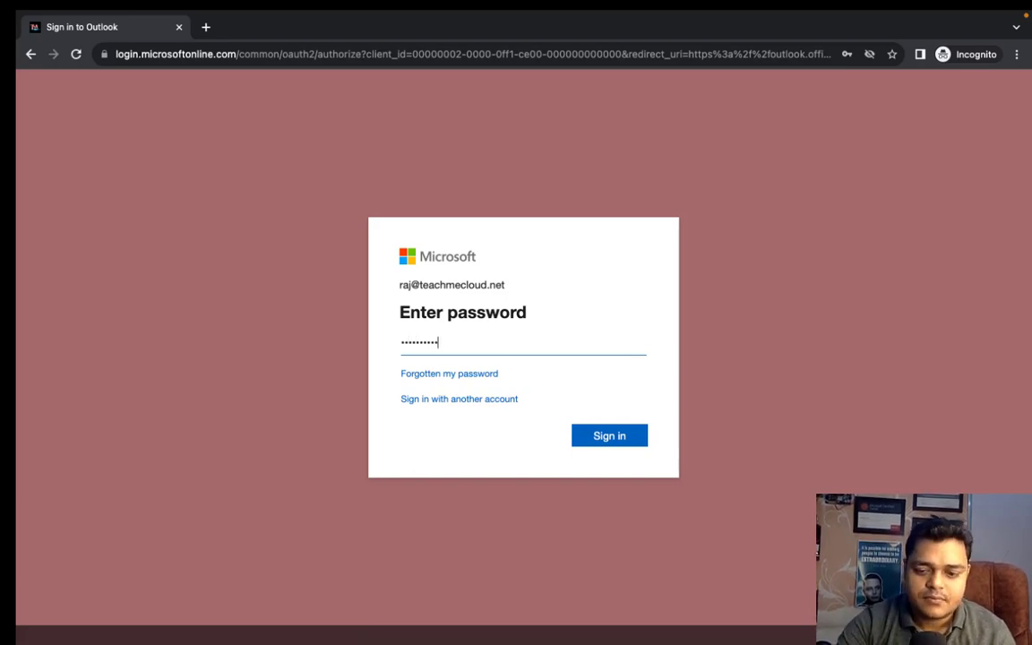
pyautogui.press('Return')
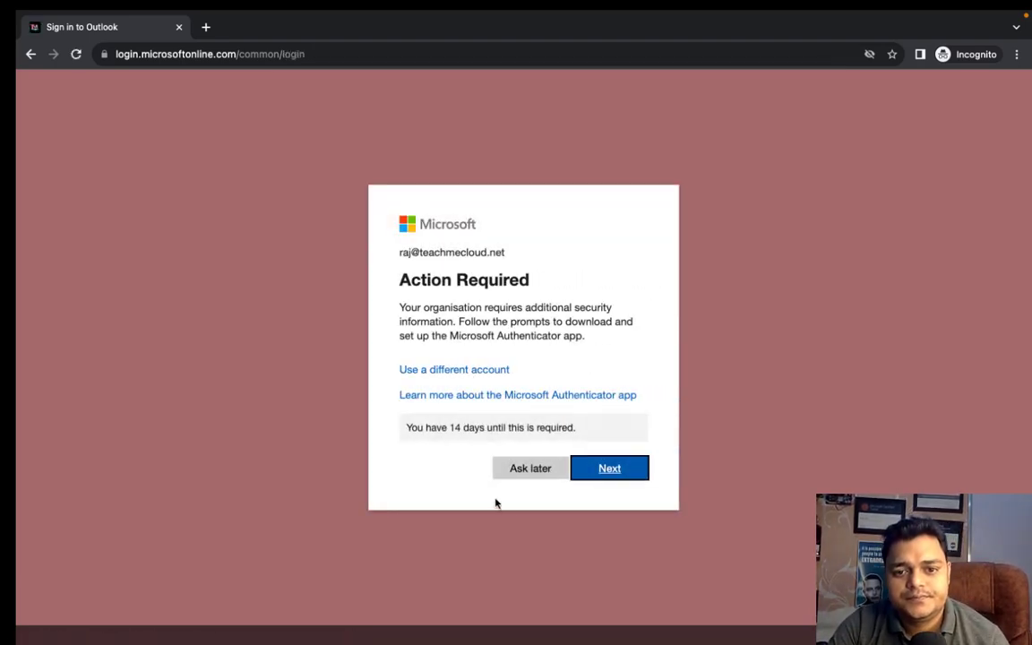
pyautogui.click(541, 480)
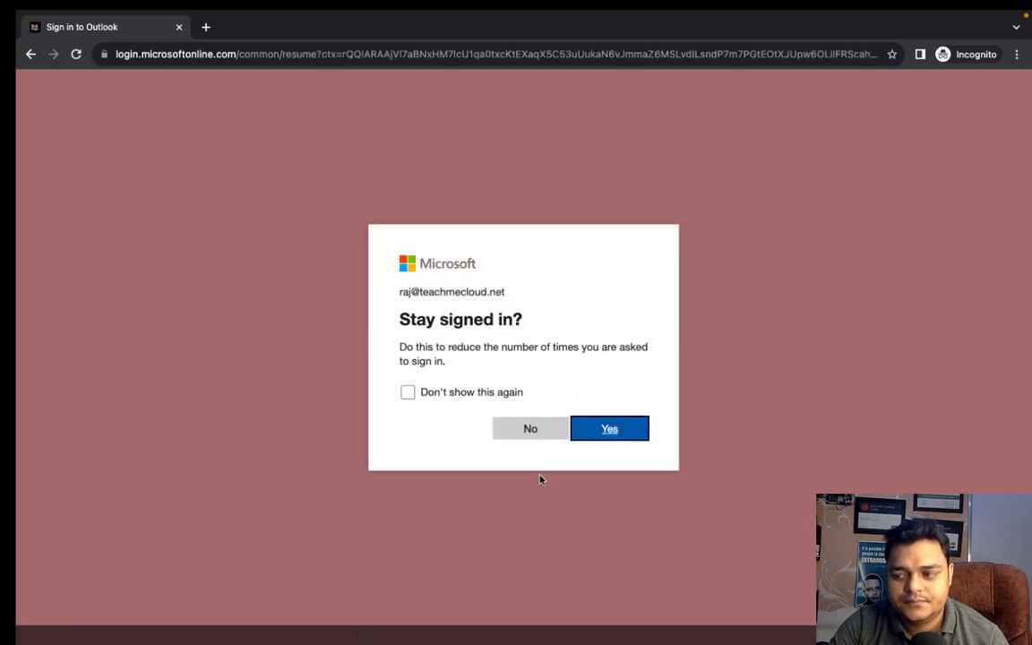
pyautogui.click(532, 428)
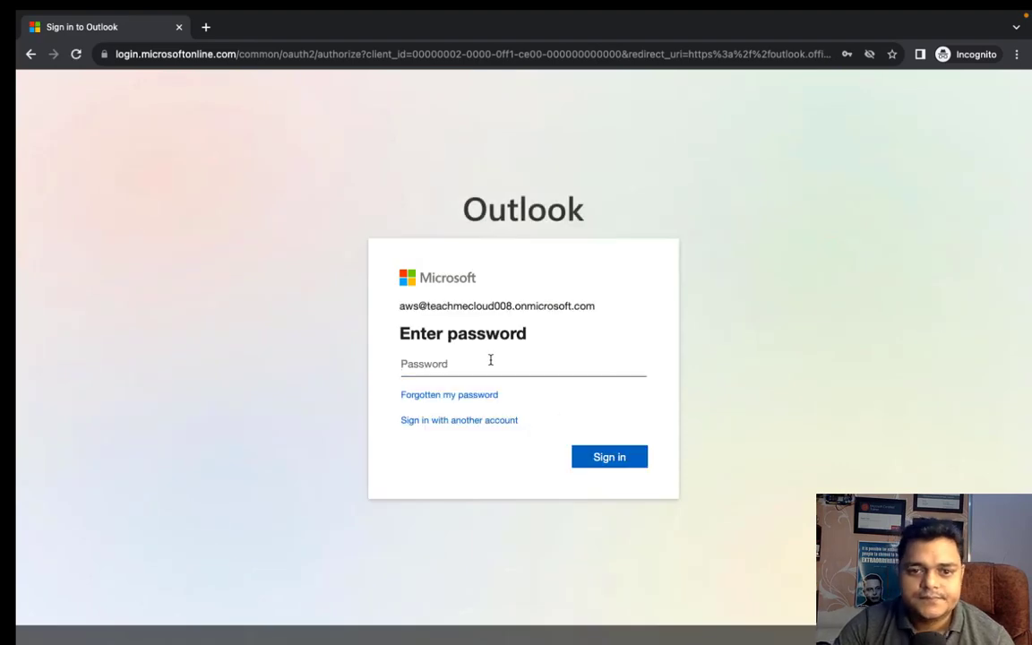
pyautogui.click(455, 422)
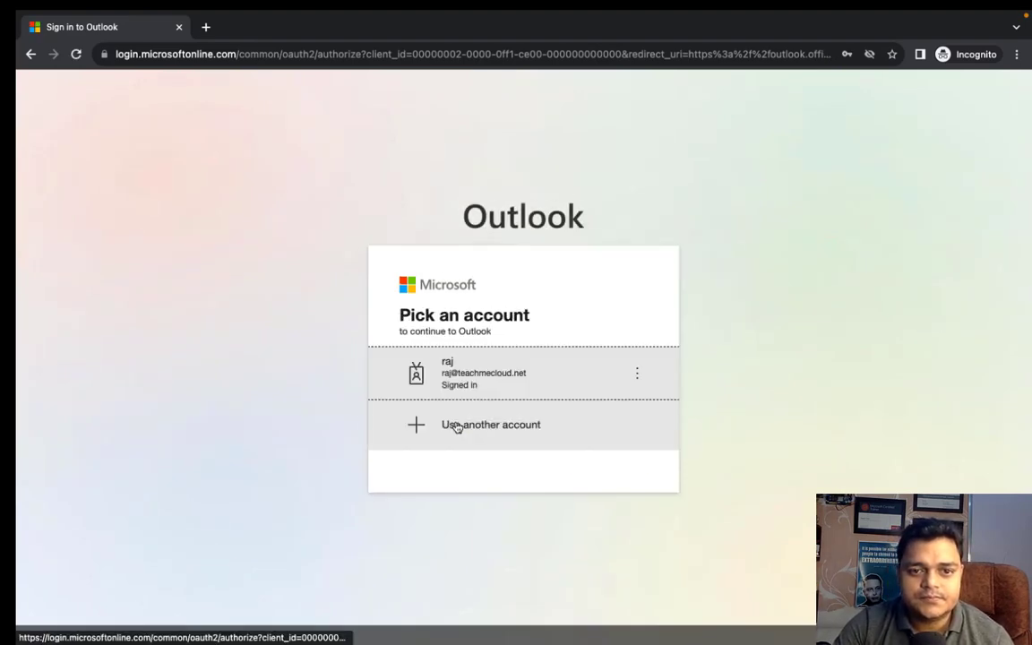
pyautogui.click(490, 388)
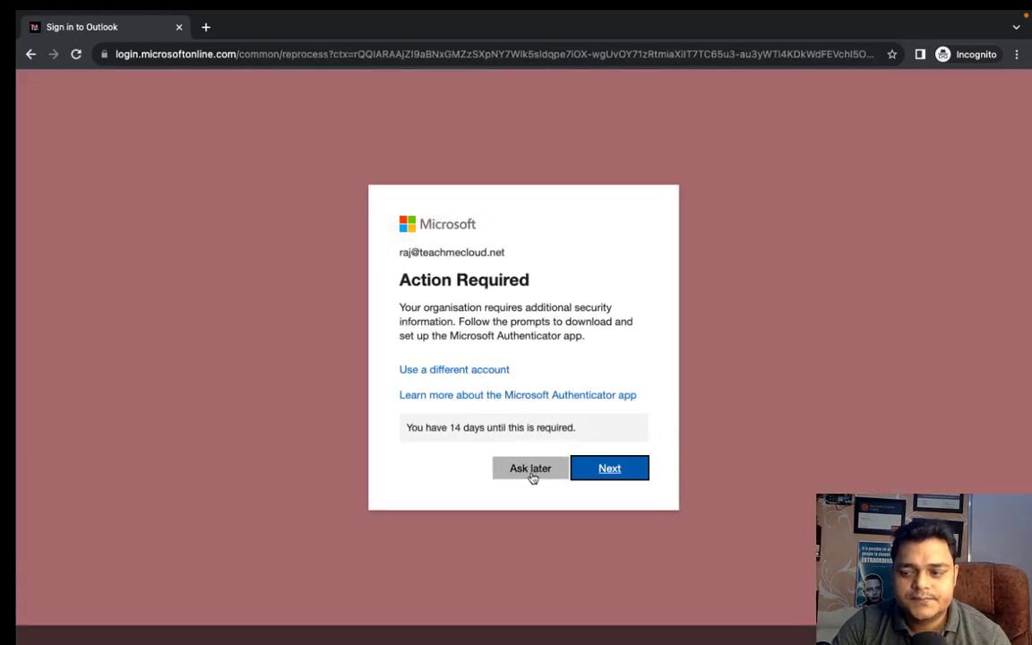
pyautogui.click(530, 473)
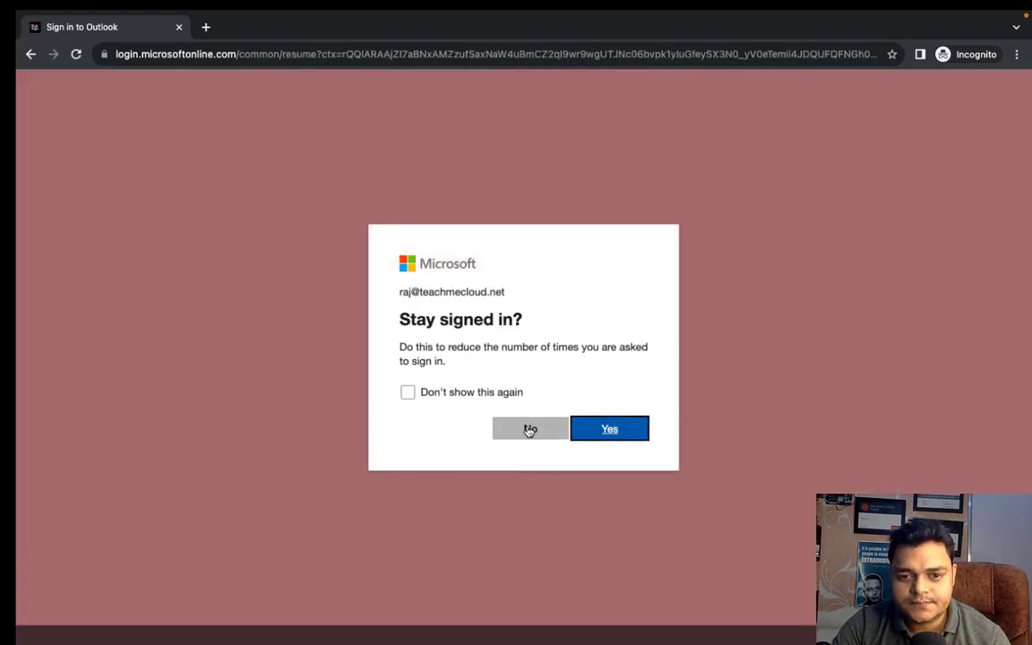
pyautogui.click(529, 428)
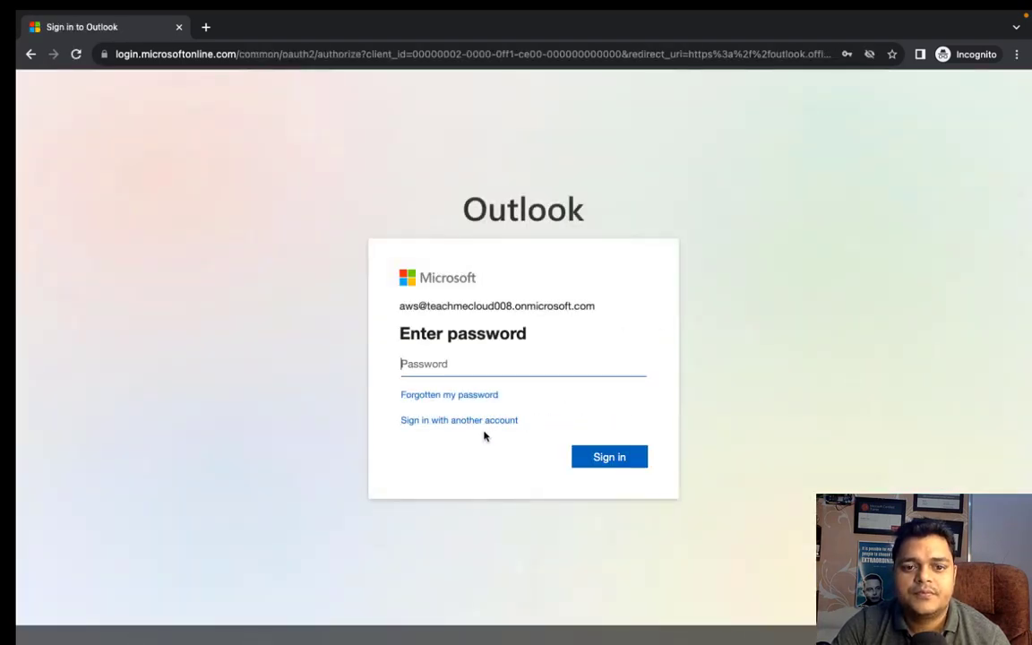
pyautogui.click(468, 421)
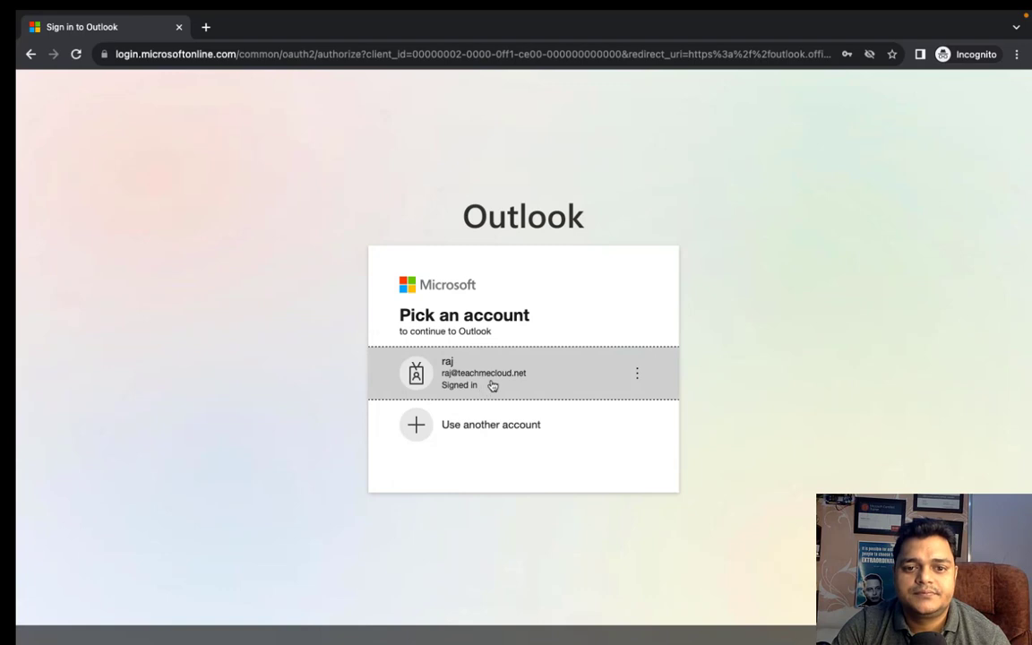
pyautogui.click(492, 384)
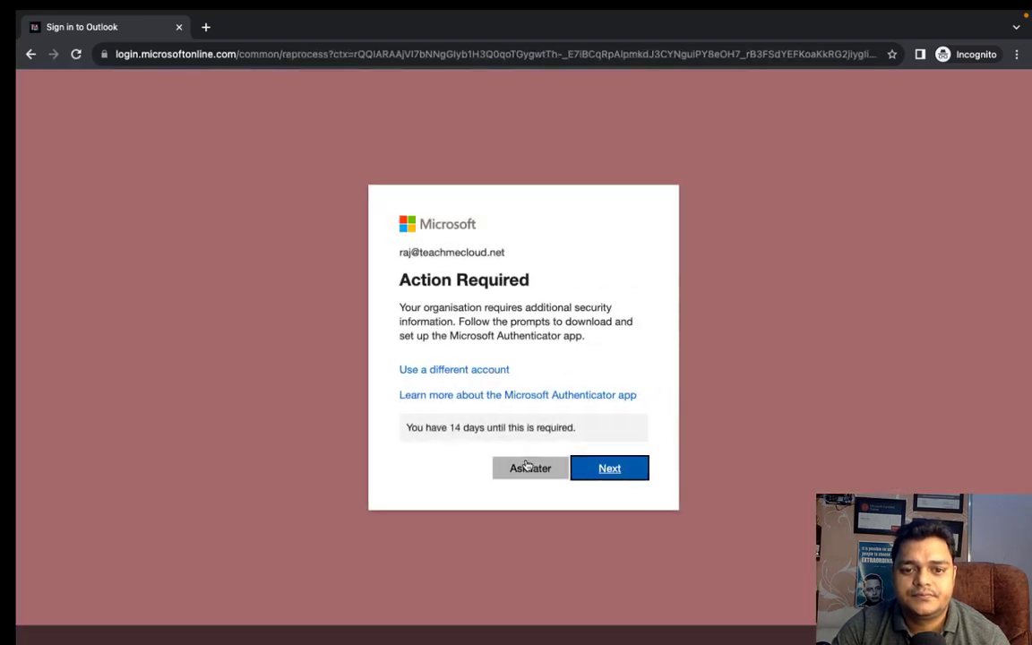
pyautogui.click(527, 467)
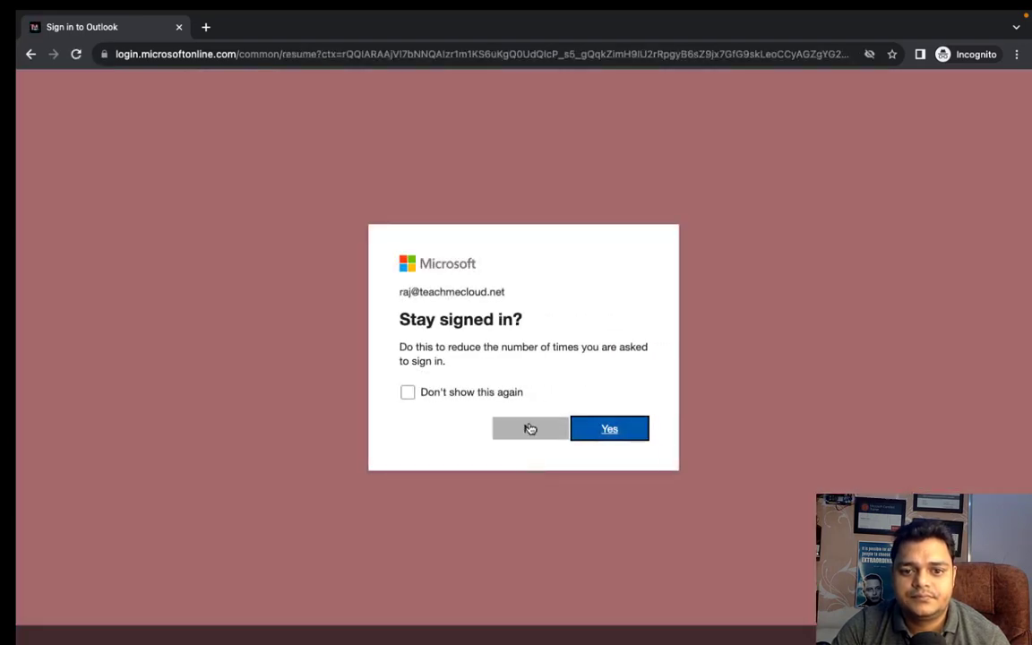
pyautogui.click(530, 429)
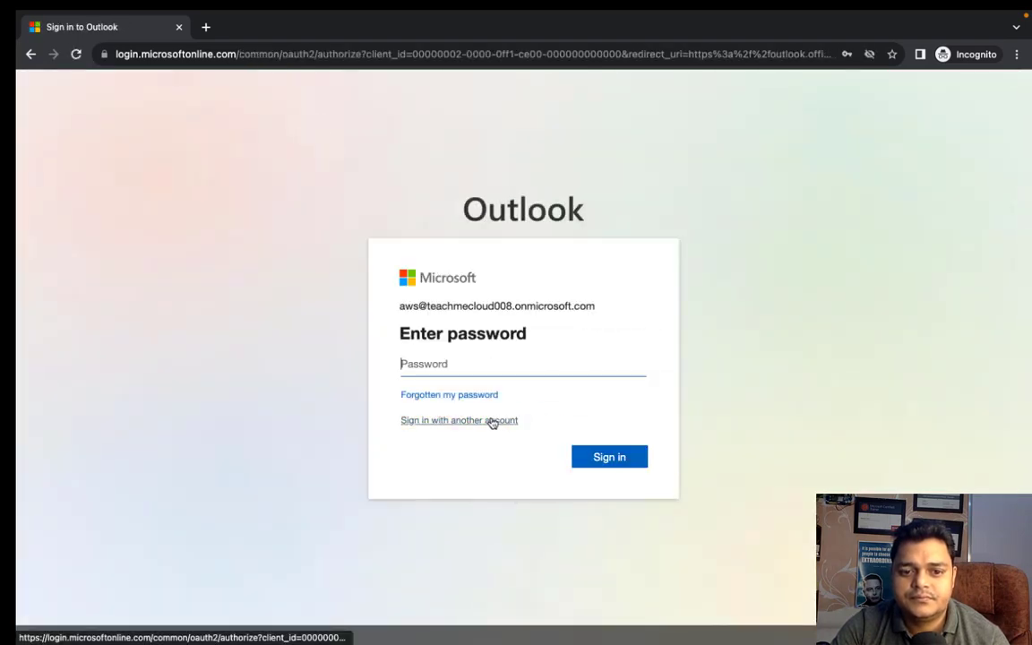
pyautogui.click(493, 422)
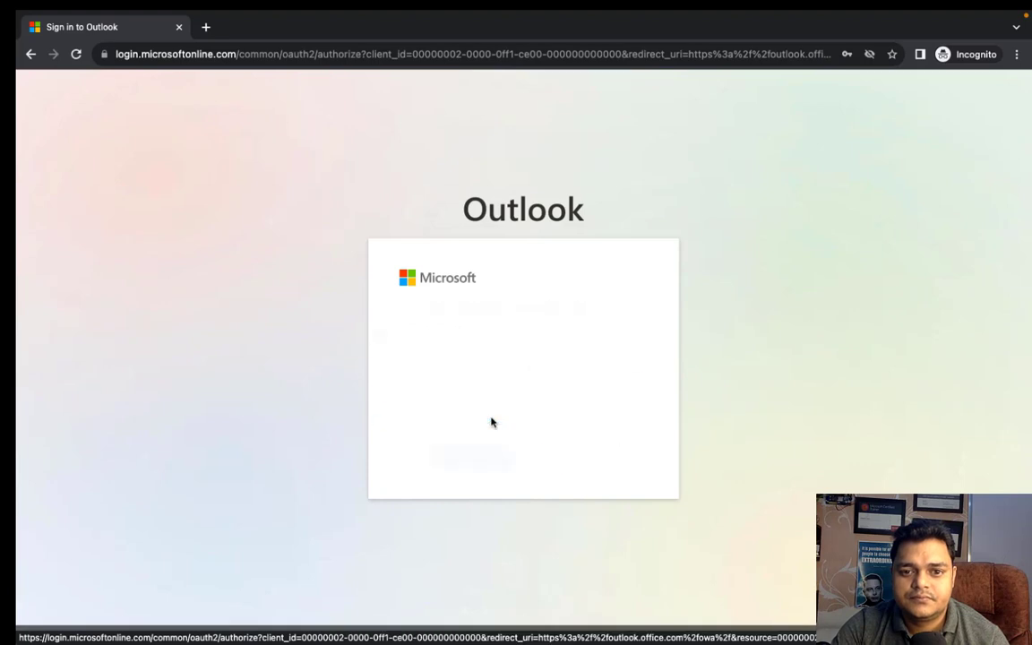
pyautogui.click(492, 381)
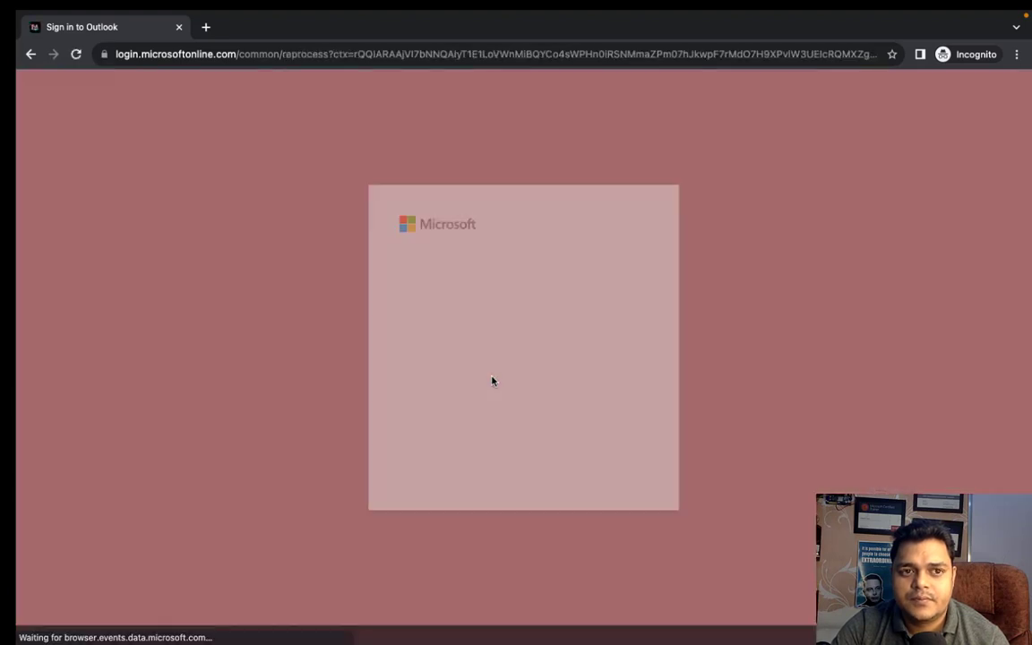
pyautogui.click(609, 469)
pyautogui.click(507, 469)
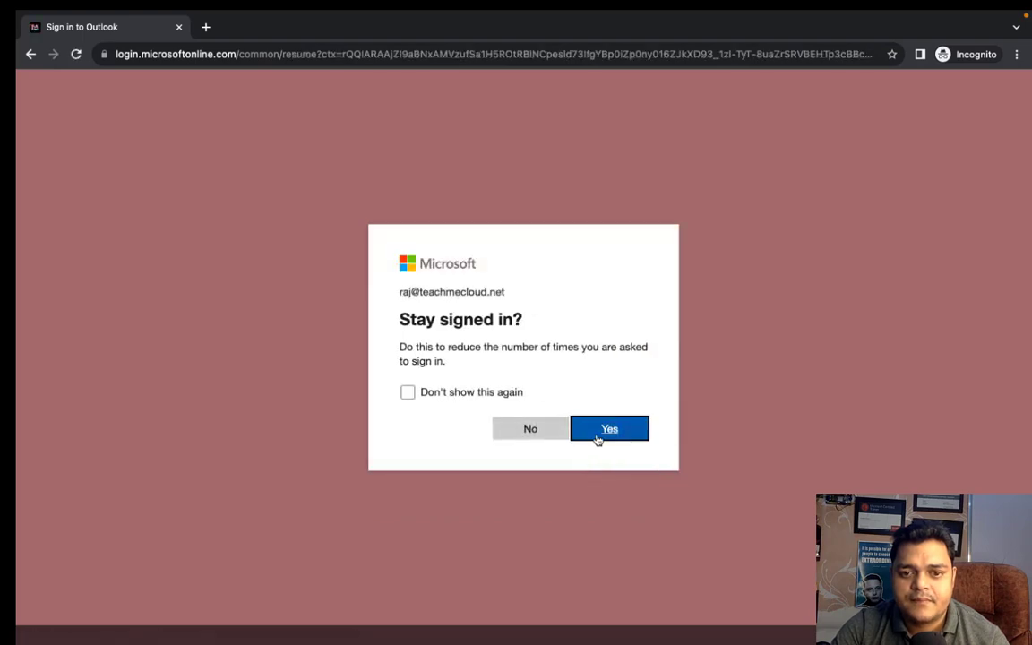
pyautogui.click(598, 439)
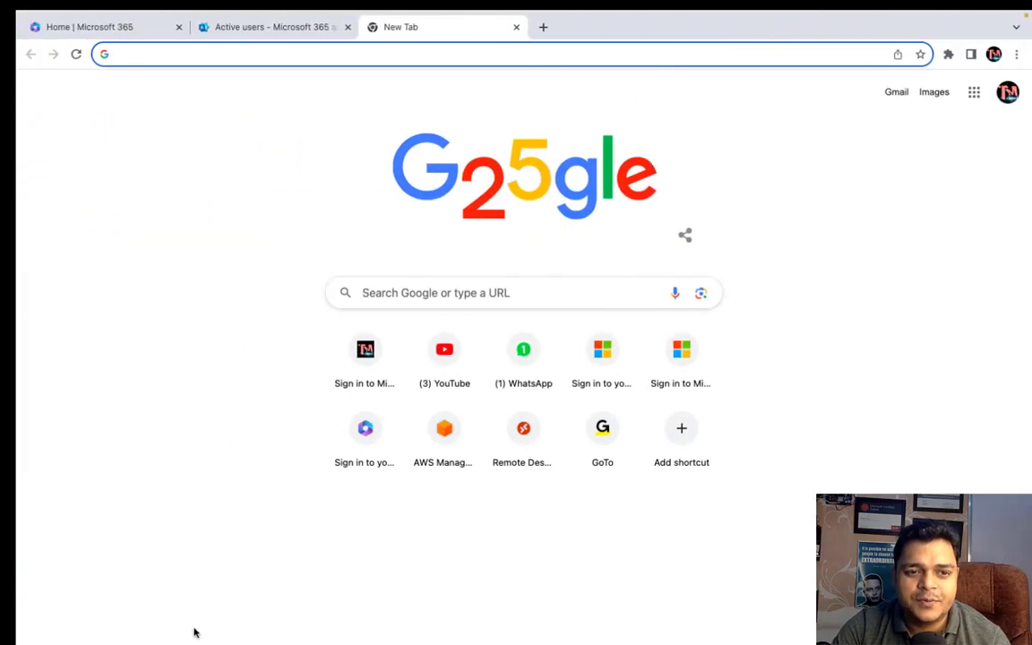
# - Switch to the desktop and load Outlook on the web in Safari
pyautogui.hotkey('ctrl', 'Left')
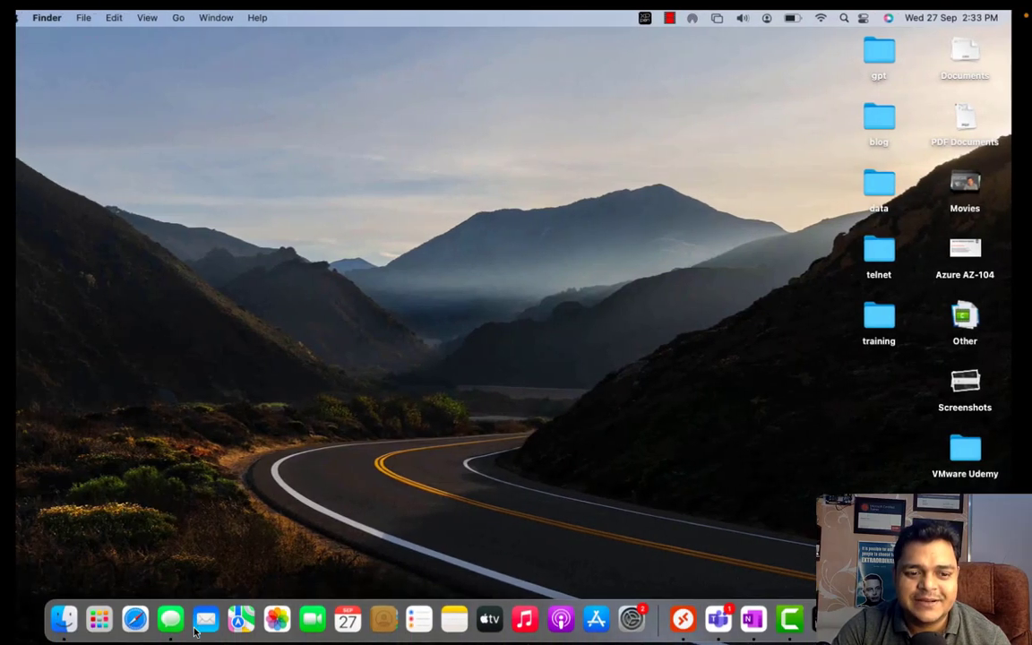
pyautogui.click(134, 619)
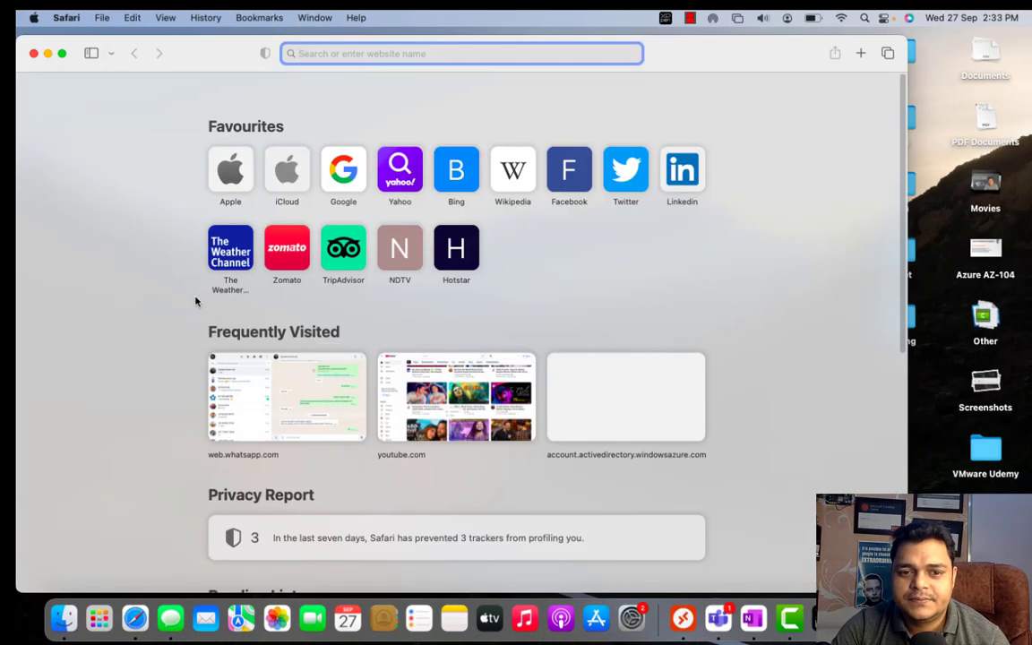
pyautogui.write('outlook.office.com — Error')
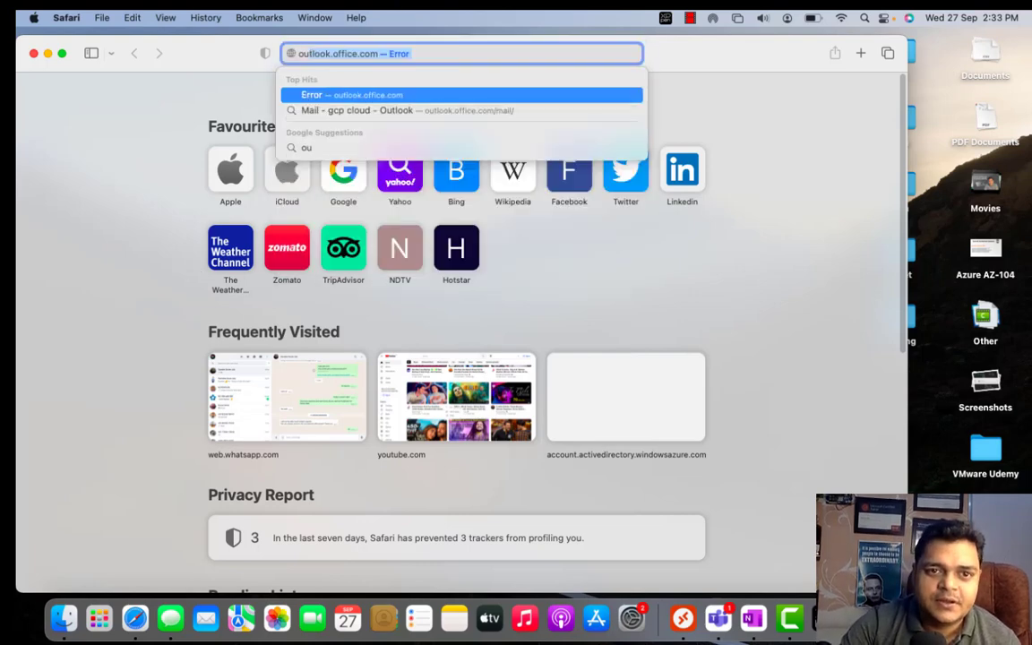
pyautogui.press('Return')
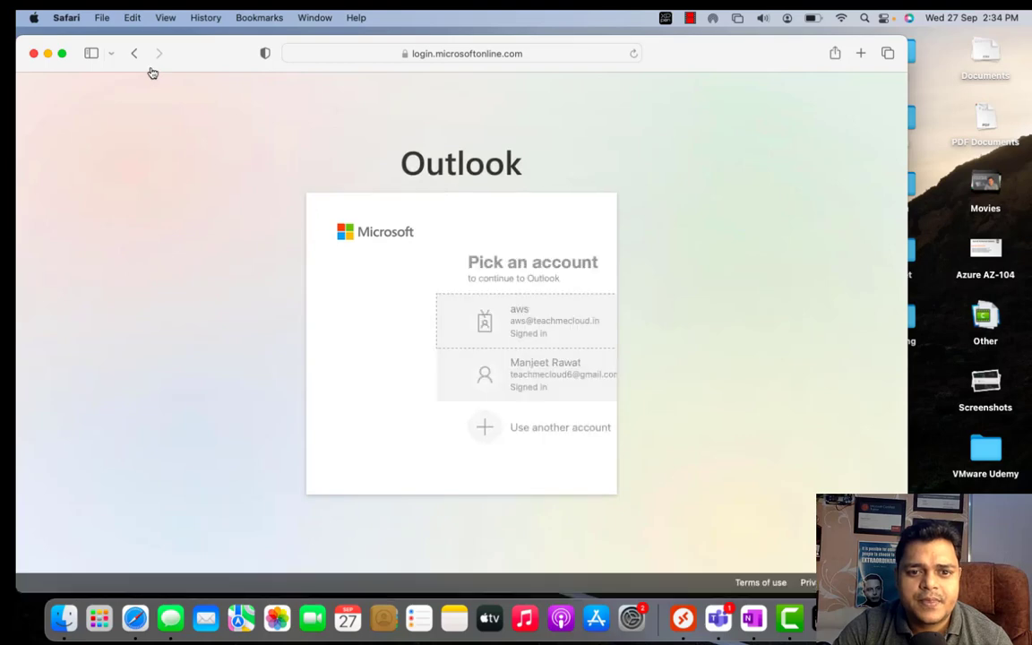
# - Sign in with the new user's email and password, skipping password saving and security setup
pyautogui.click(430, 429)
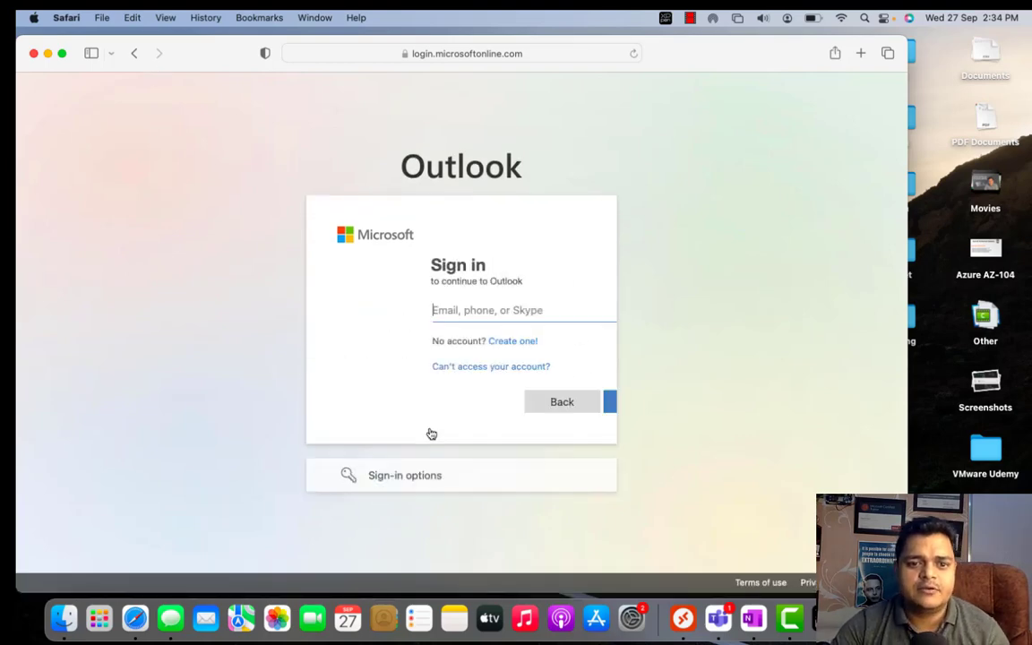
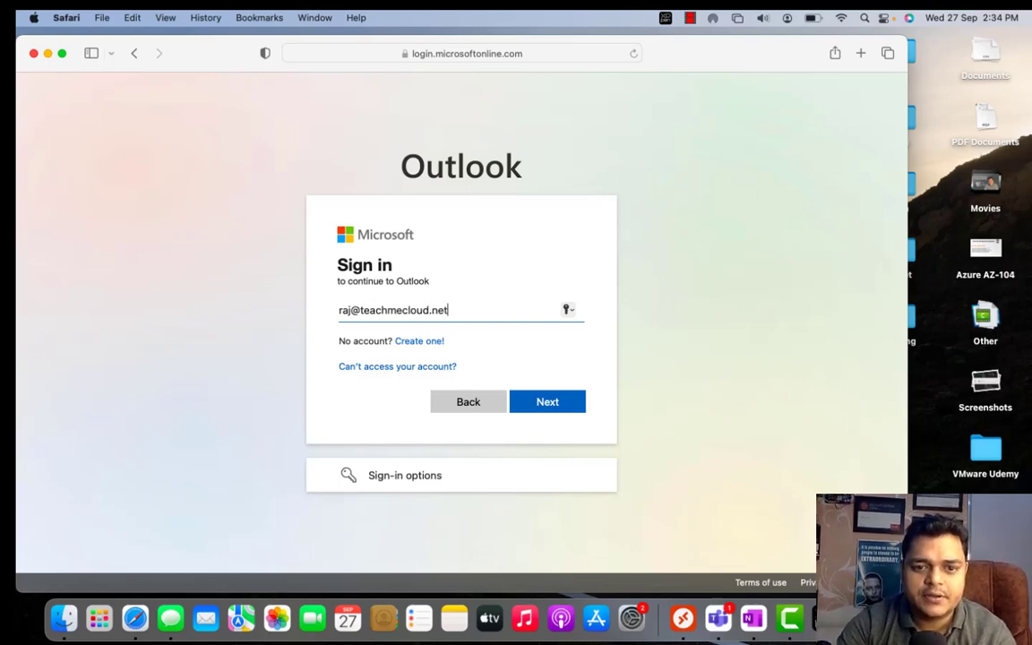
pyautogui.press('Return')
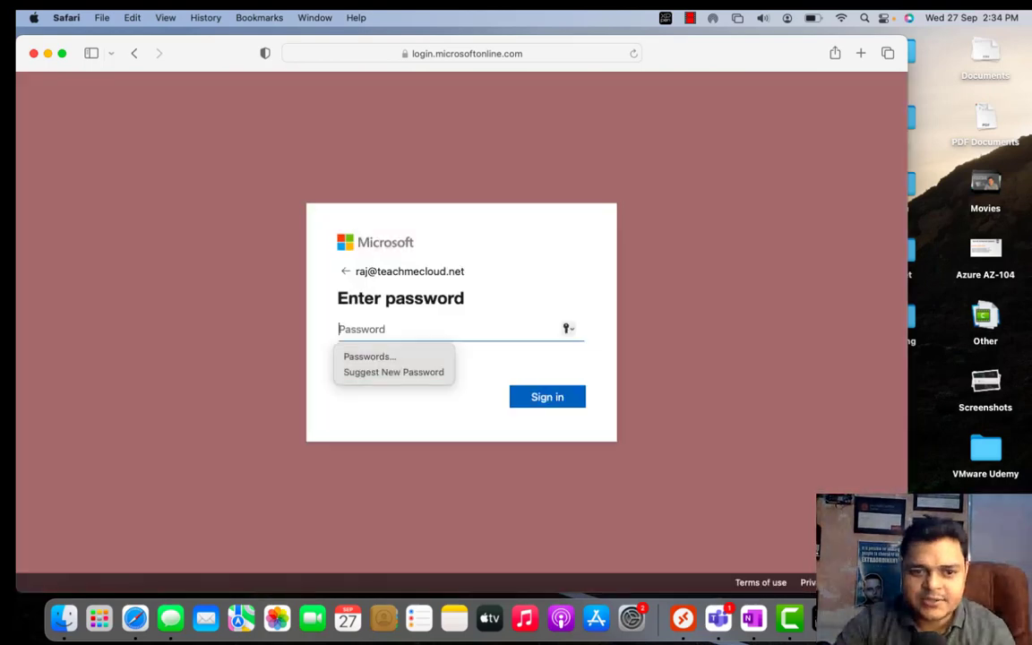
pyautogui.write('••••••••••')
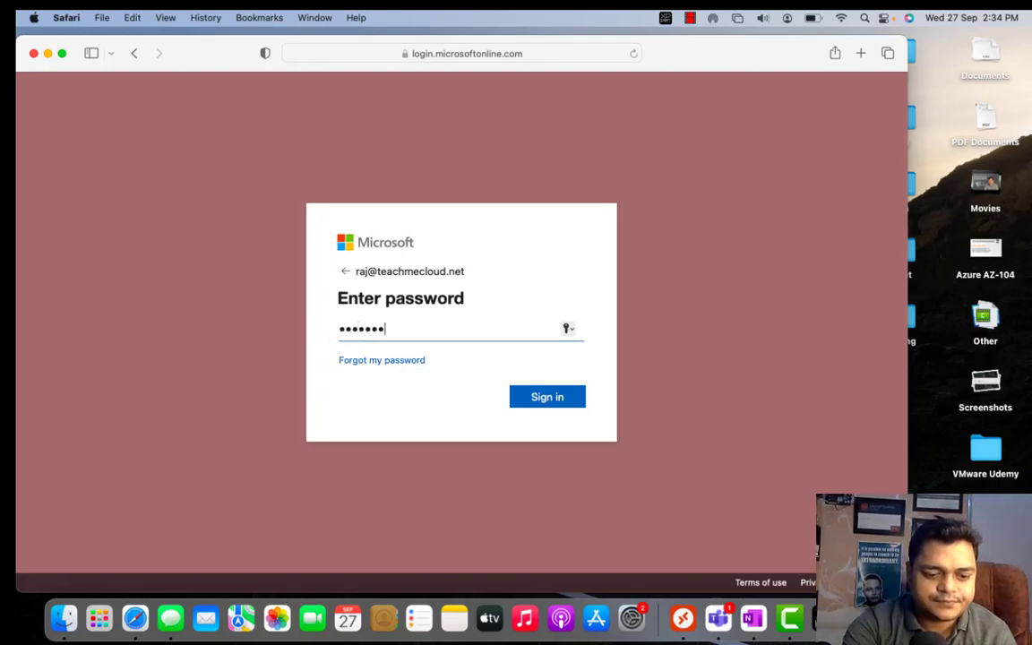
pyautogui.press('Return')
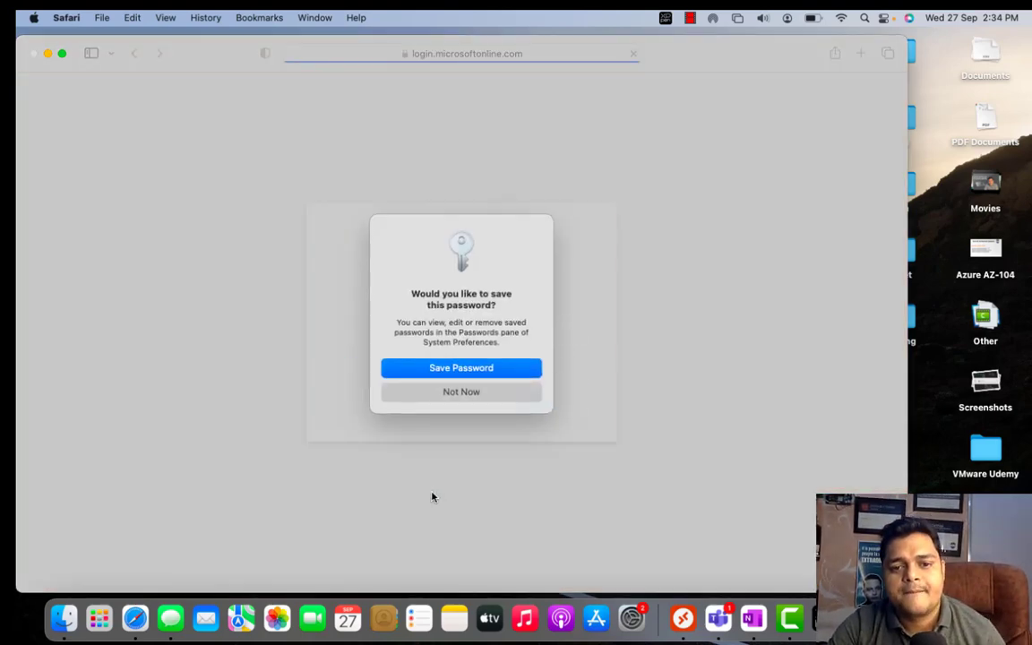
pyautogui.click(478, 397)
pyautogui.click(454, 441)
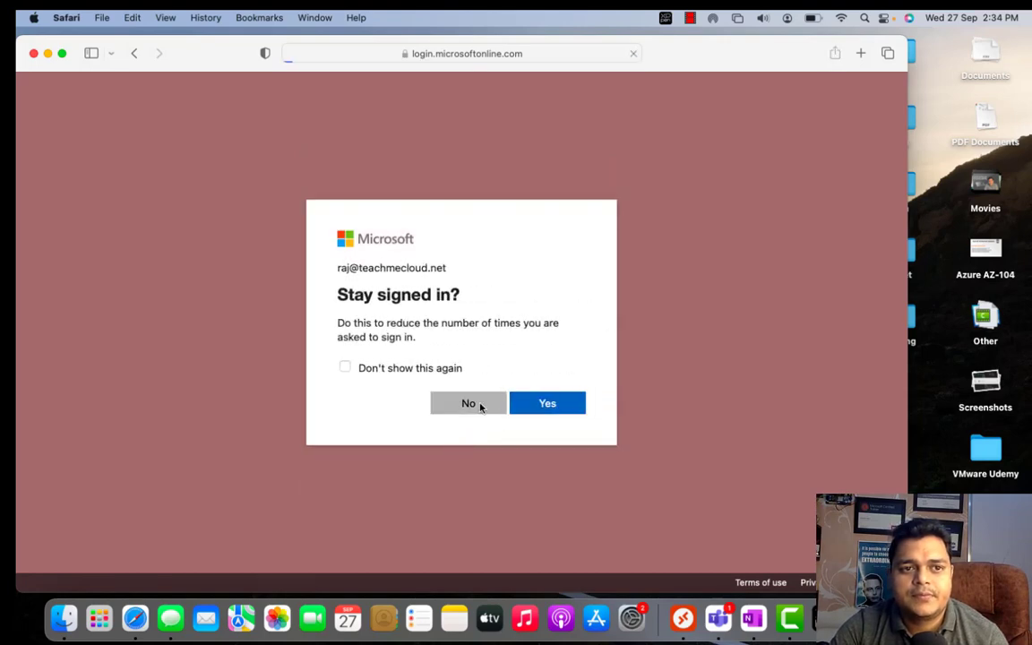
pyautogui.click(479, 408)
# - Make the Safari window full screen to show the new user's empty Inbox
pyautogui.click(61, 54)
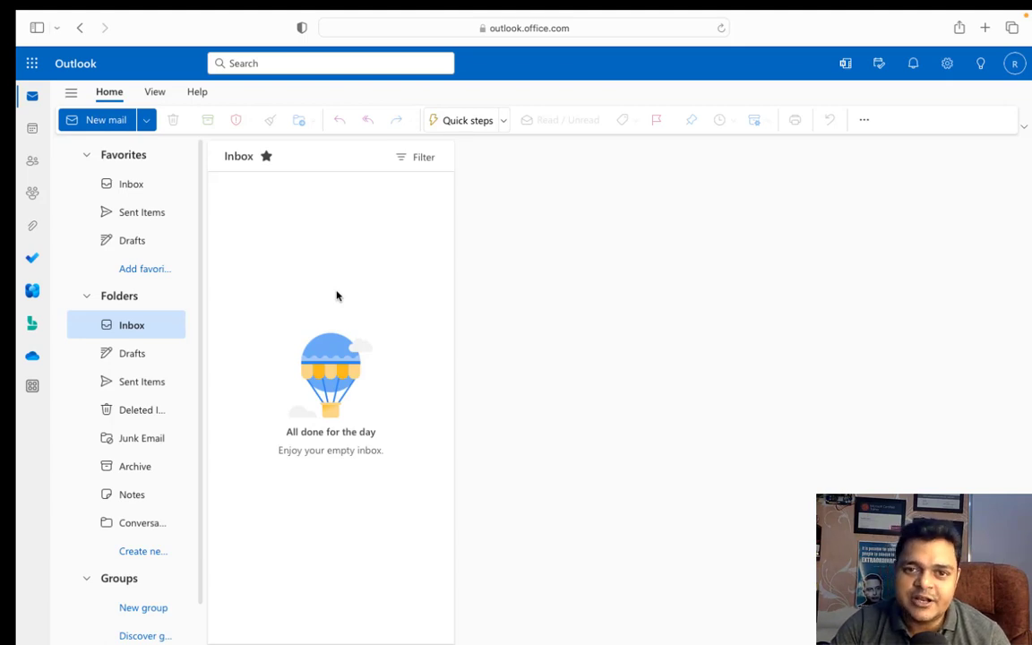
# - Back in the admin center, close the empty tab and the Add a user confirmation panel
pyautogui.hotkey('ctrl', 'Right')
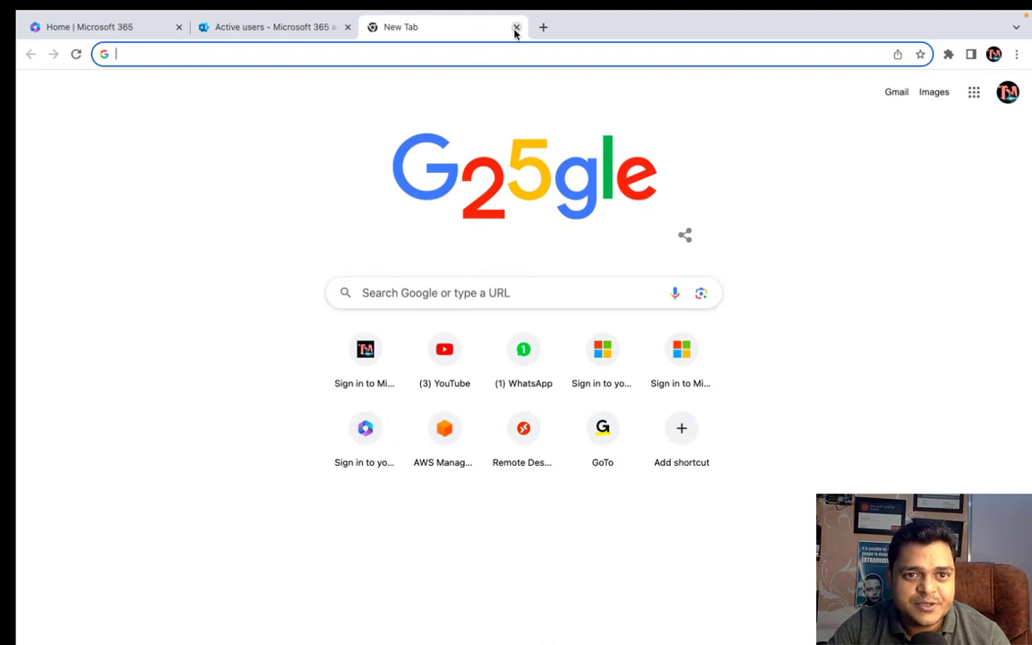
pyautogui.click(516, 27)
pyautogui.hotkey('ctrl', 'Left')
pyautogui.hotkey('ctrl', 'Right')
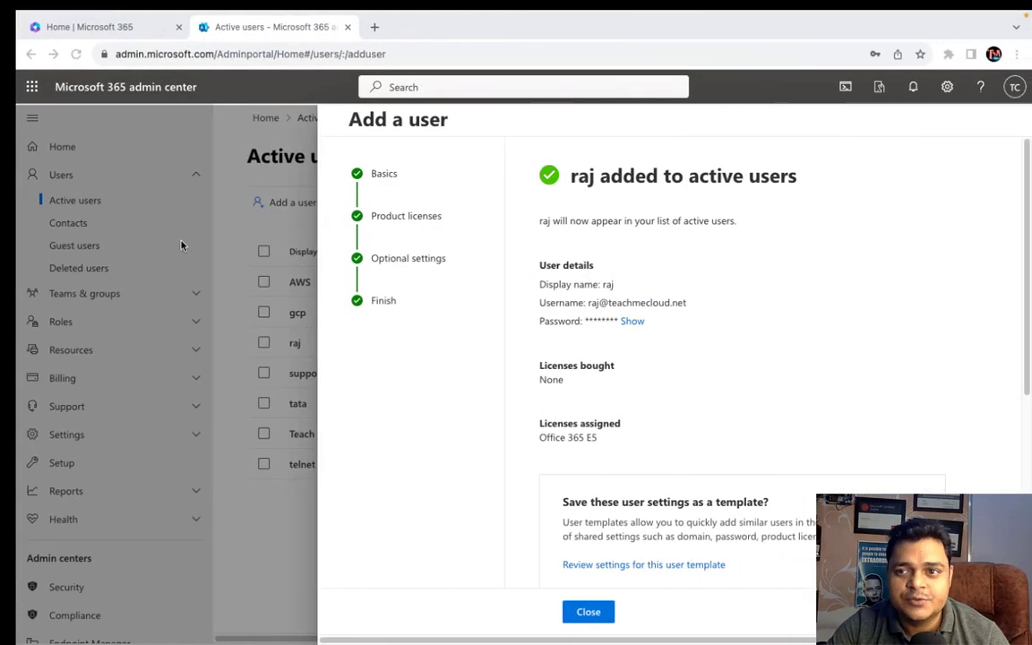
pyautogui.click(589, 612)
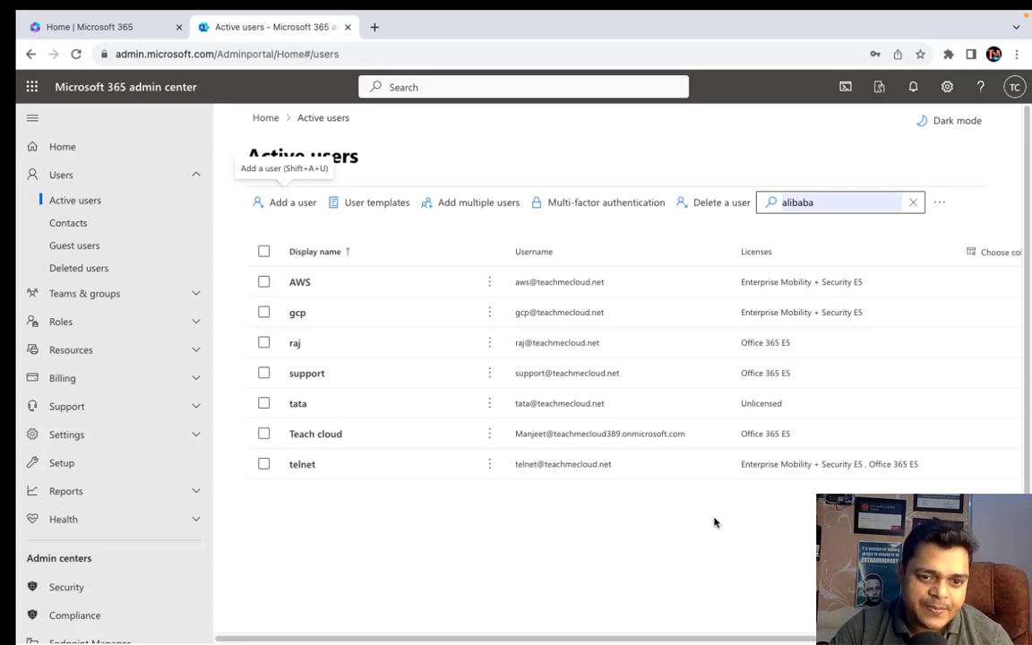
# - Open the new user's details panel from Active users and review the failed last sign-in
pyautogui.click(299, 345)
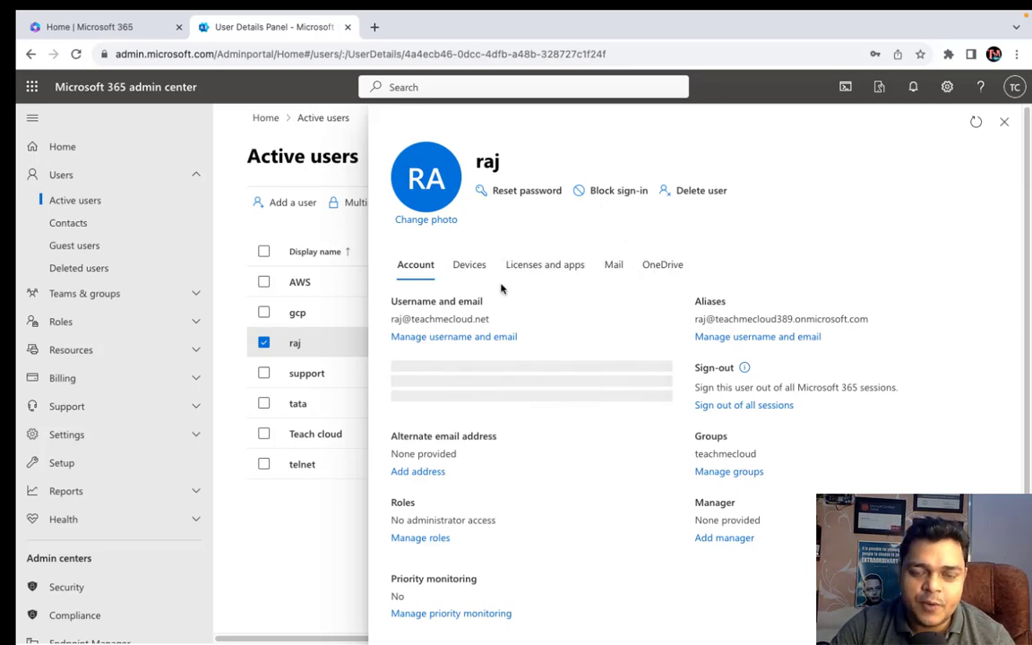
pyautogui.scroll(-1, 461, 344)
pyautogui.scroll(1, 461, 346)
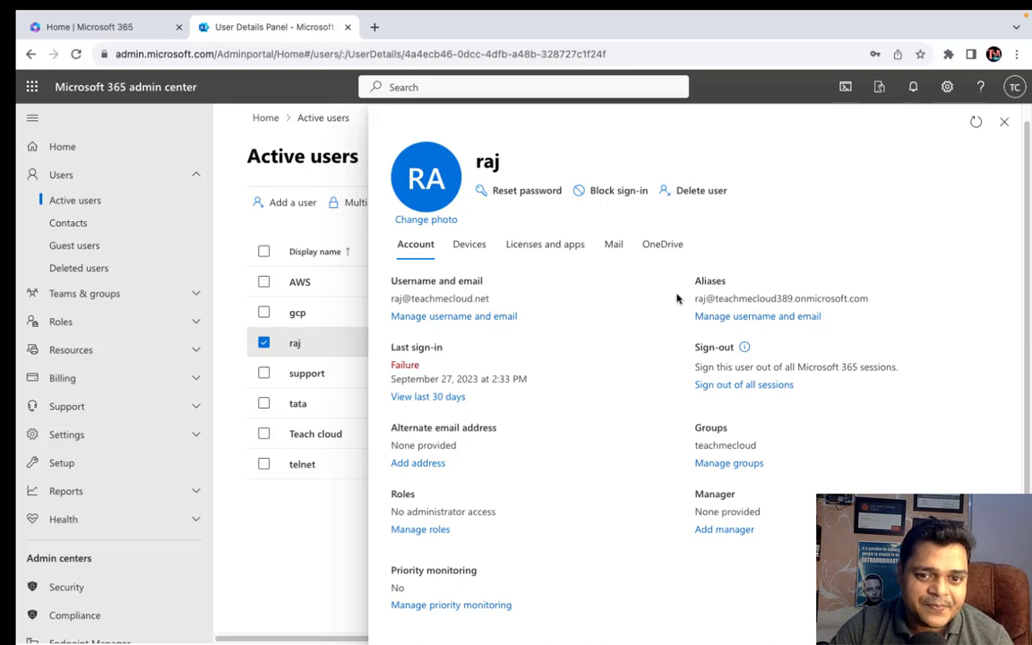
pyautogui.scroll(-1, 536, 397)
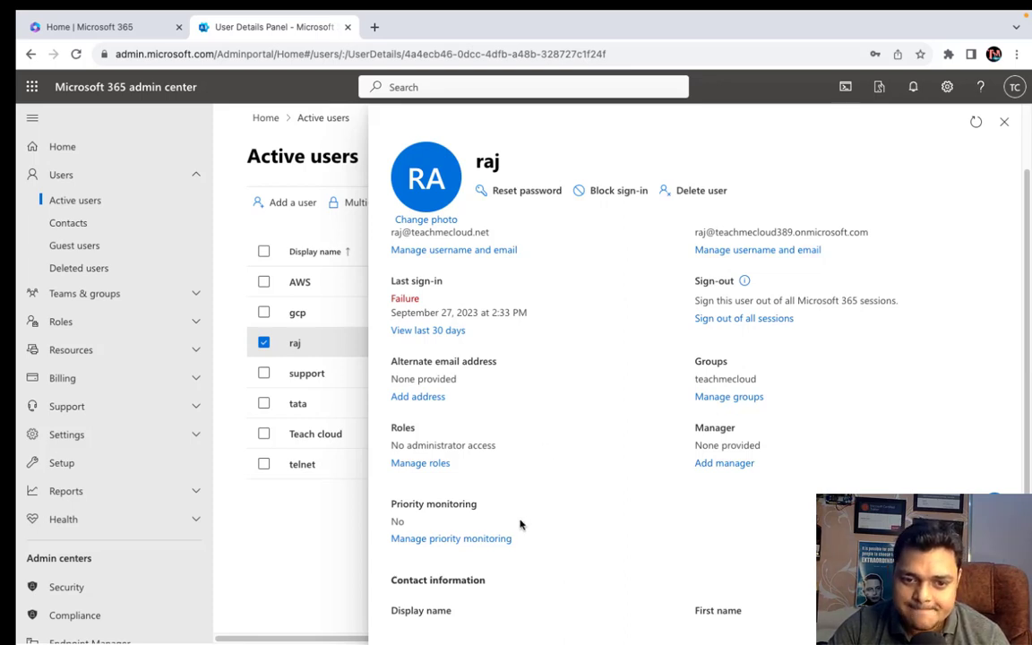
# - Scroll through the new user's Account tab, then view Devices showing none enrolled in Intune
pyautogui.scroll(-2, 660, 501)
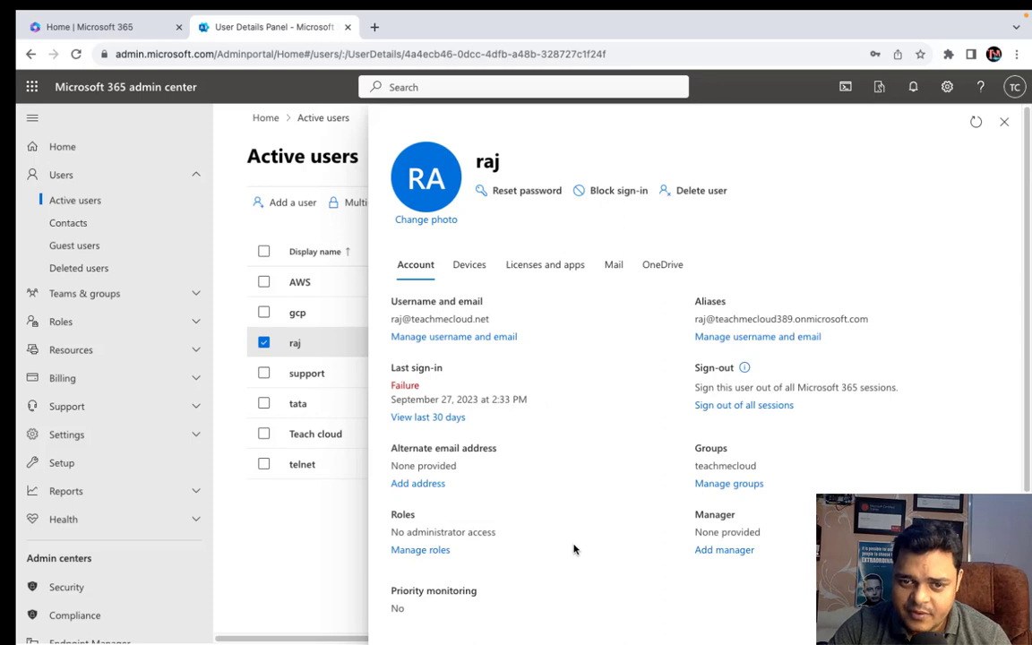
pyautogui.scroll(-3, 574, 550)
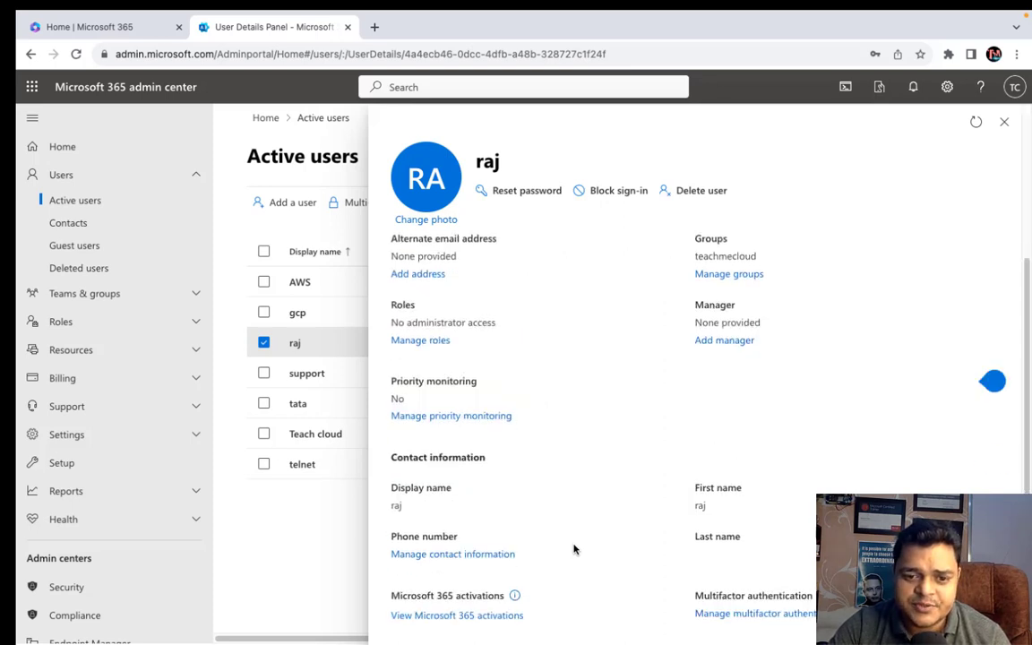
pyautogui.scroll(3, 468, 546)
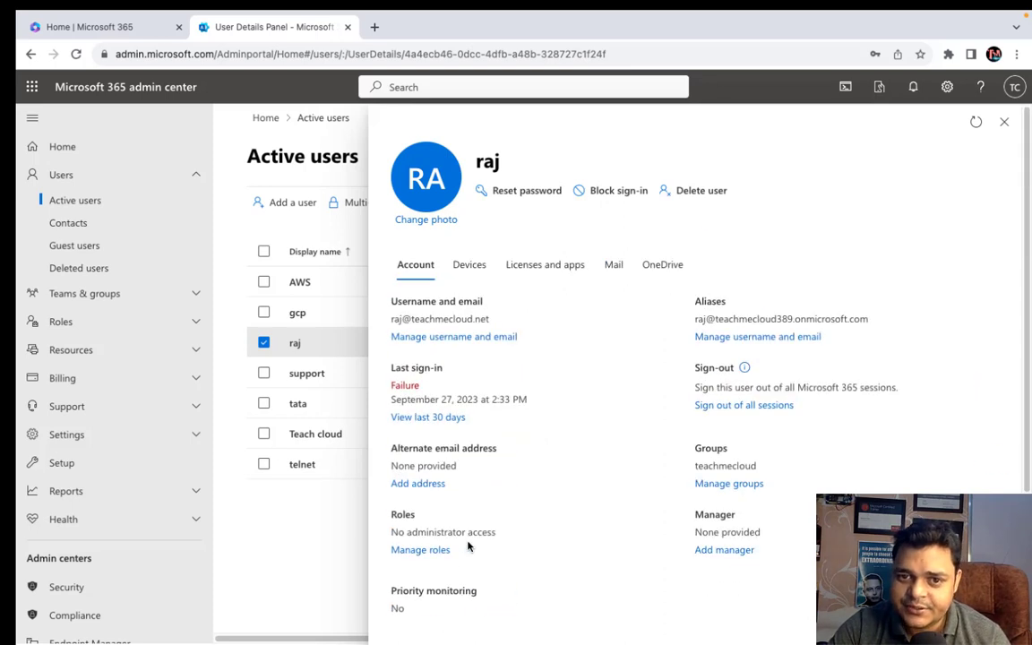
pyautogui.click(462, 268)
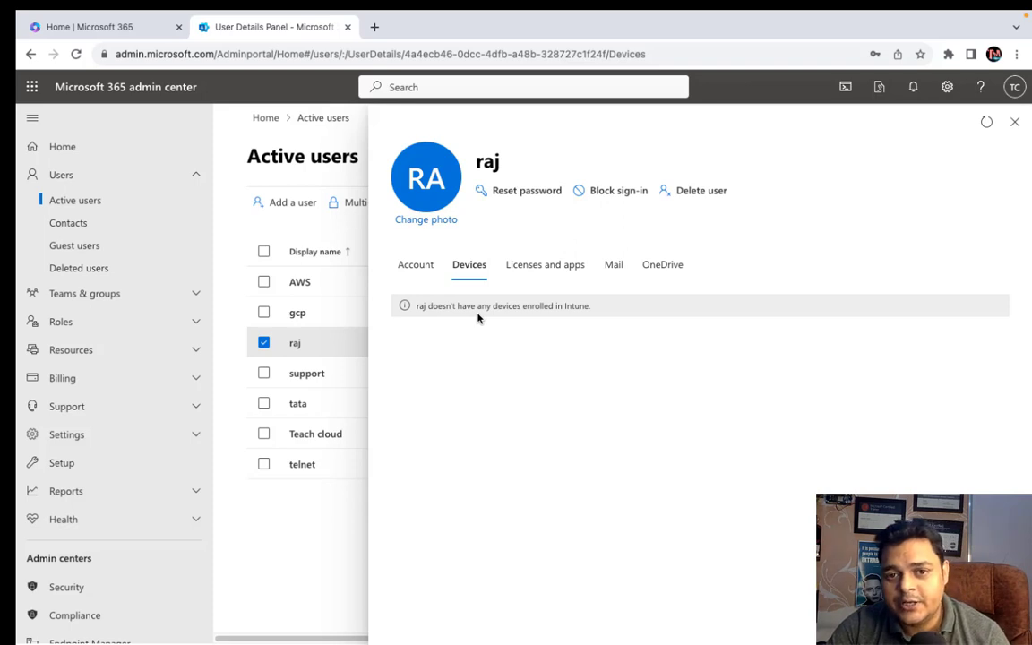
# - Show the new user's Licenses and apps tab, confirming Office 365 E5 with location India
pyautogui.click(564, 265)
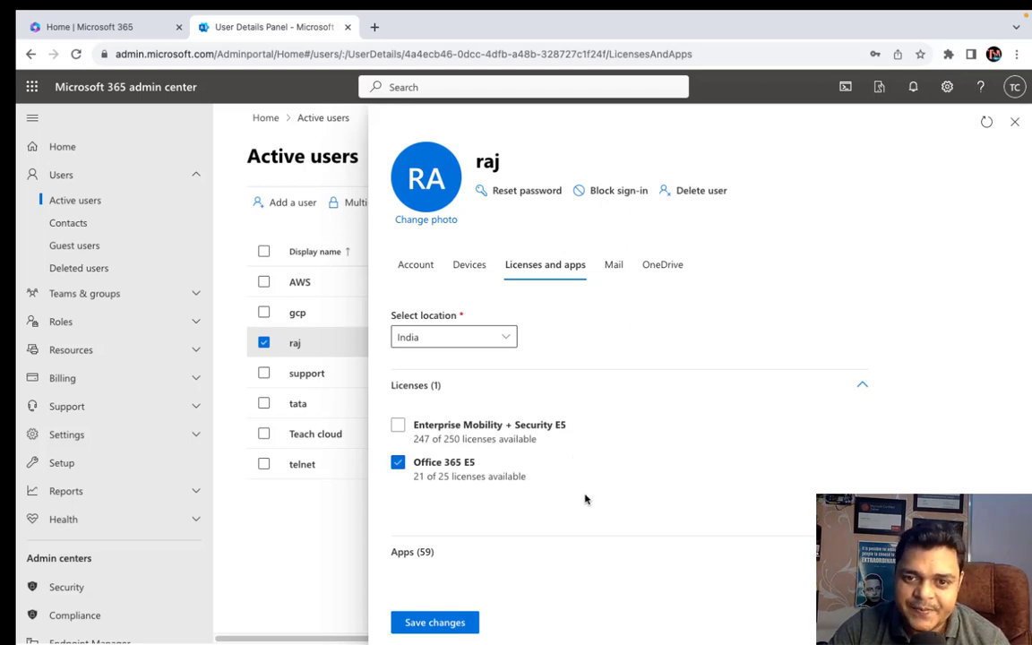
# - Show the new user's Mail tab with the 100GB mailbox, then return to their Outlook inbox
pyautogui.click(617, 267)
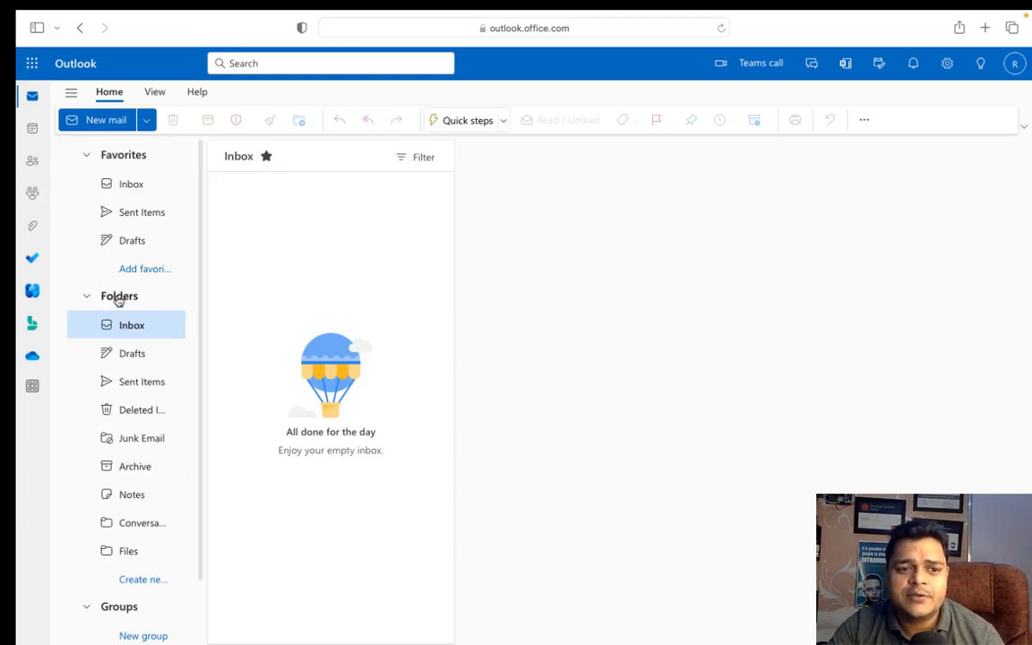
# - Return to the admin center's Mail tab showing 440.1KB of 100GB used
pyautogui.hotkey('ctrl', 'Right')
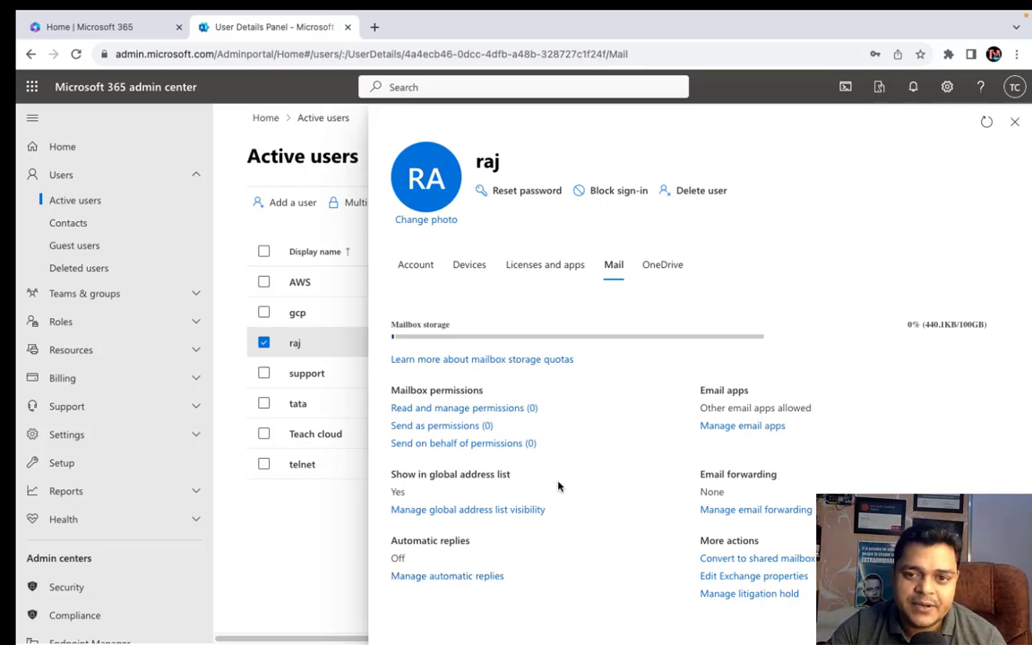
# - Show the new user's OneDrive tab, which reports OneDrive isn't set up yet
pyautogui.click(663, 267)
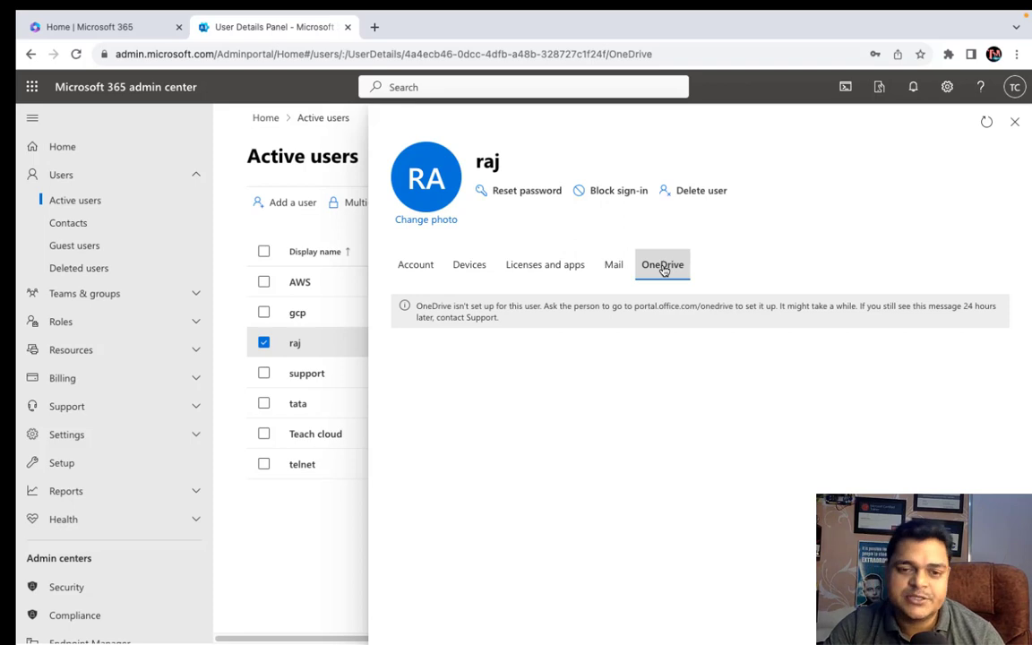
# - Close the user details panel to see the seven accounts in Active users
pyautogui.click(1014, 124)
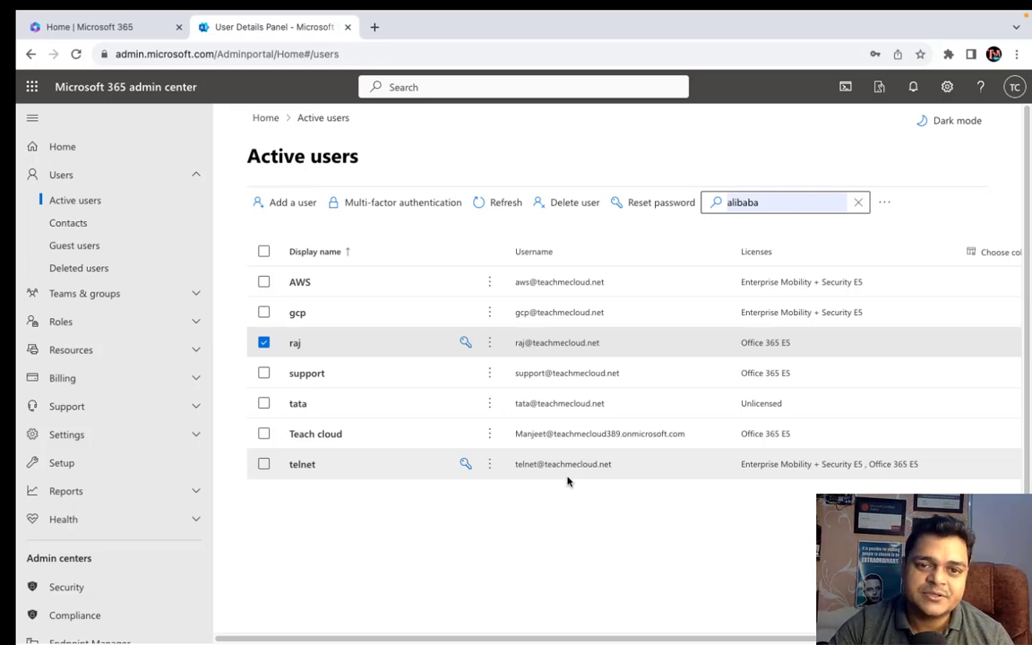
# - Move from the full-screen browser spaces back to the desktop
pyautogui.hotkey('ctrl', 'Left')
pyautogui.hotkey('ctrl', 'Left')
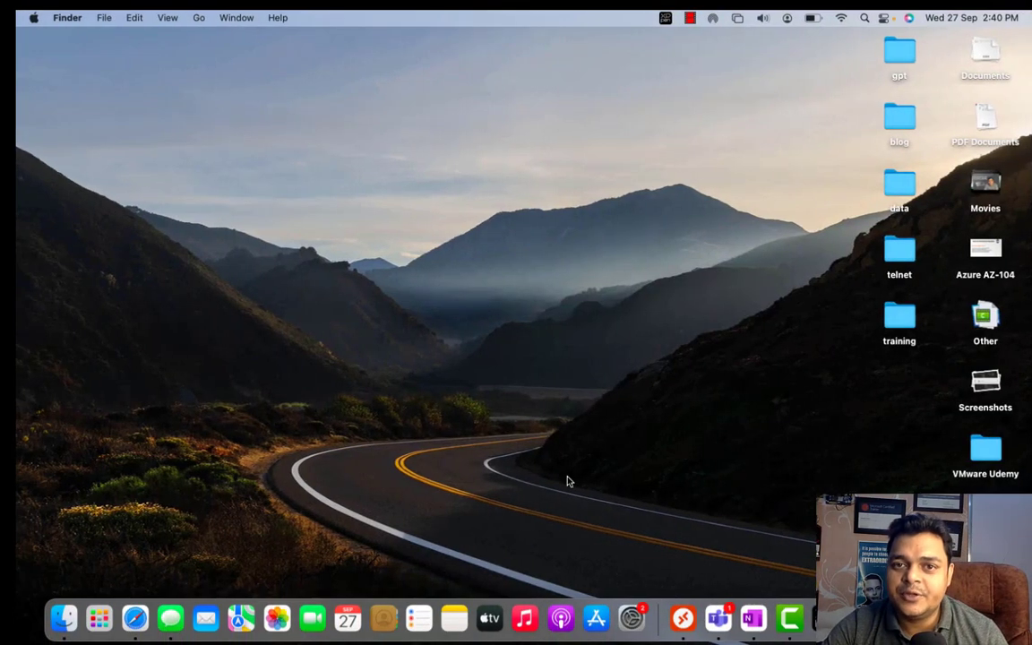